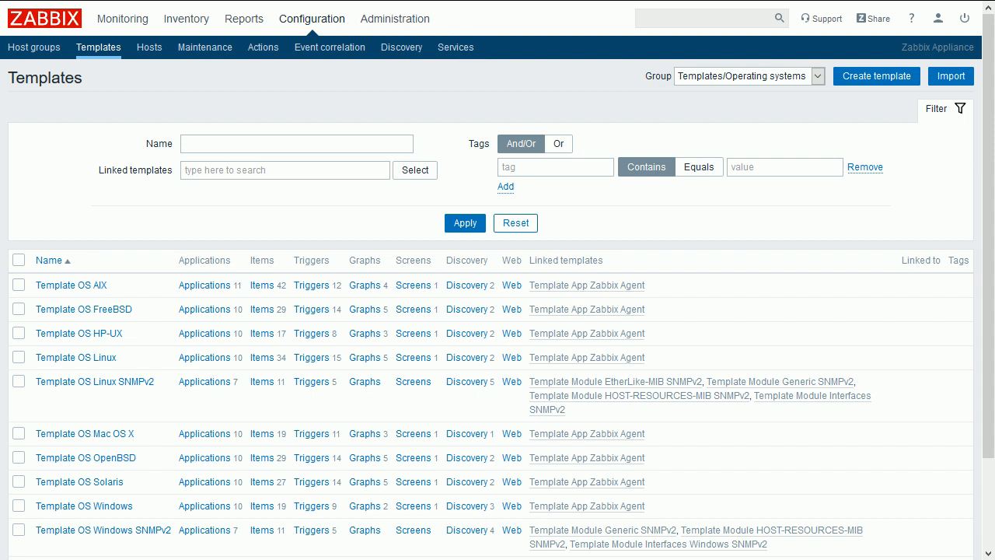
Fully clone Template OS Linux as "Filesystem monitoring GB", placing it in the Templates/Modules group instead of Templates/Operating systems.
{"action": "left_click", "coordinate": [102, 359]}
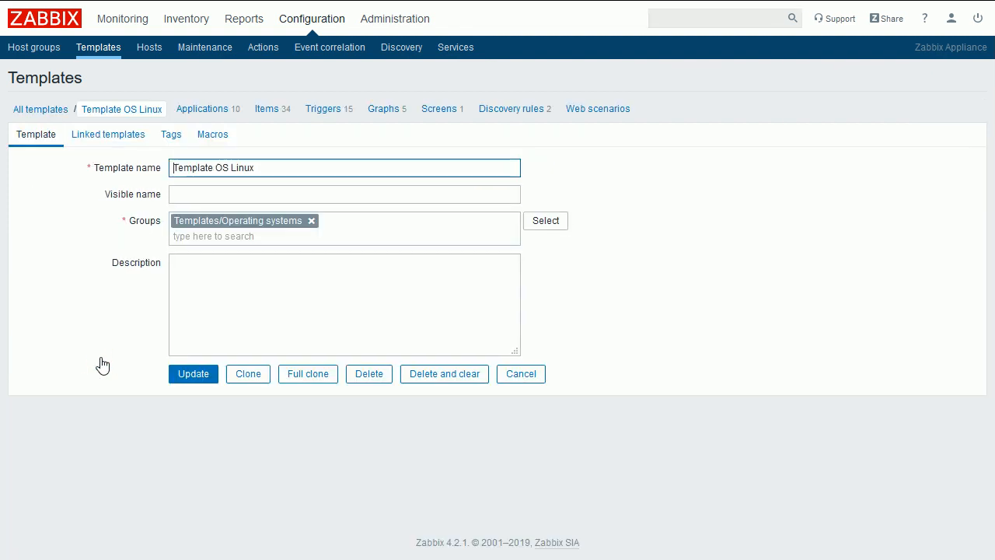
{"action": "left_click", "coordinate": [318, 376]}
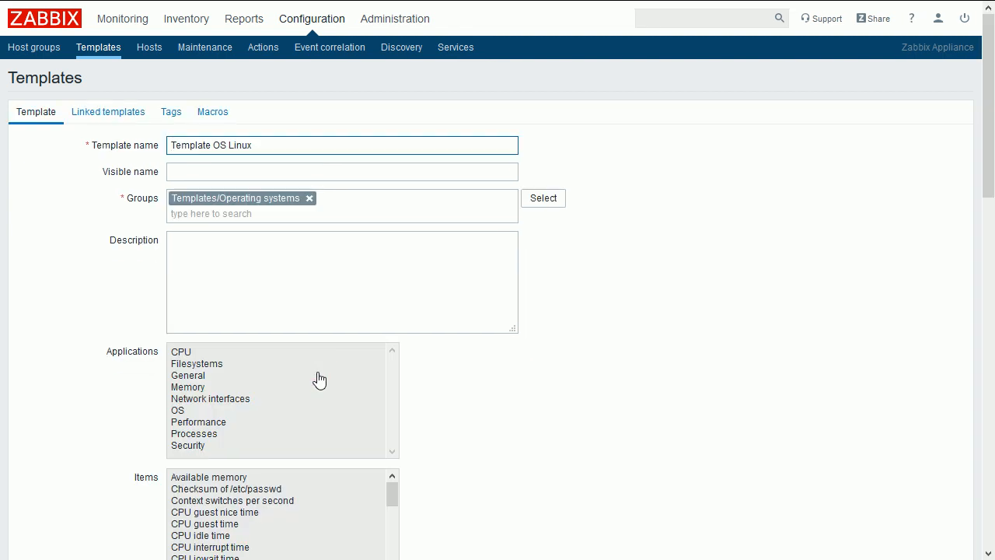
{"action": "key", "text": "ctrl+a"}
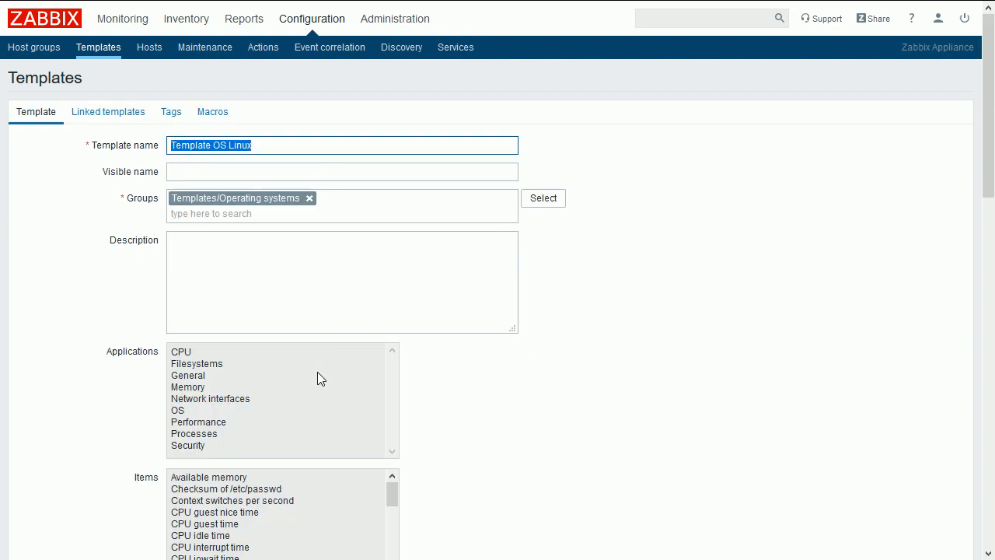
{"action": "type", "text": "Files"}
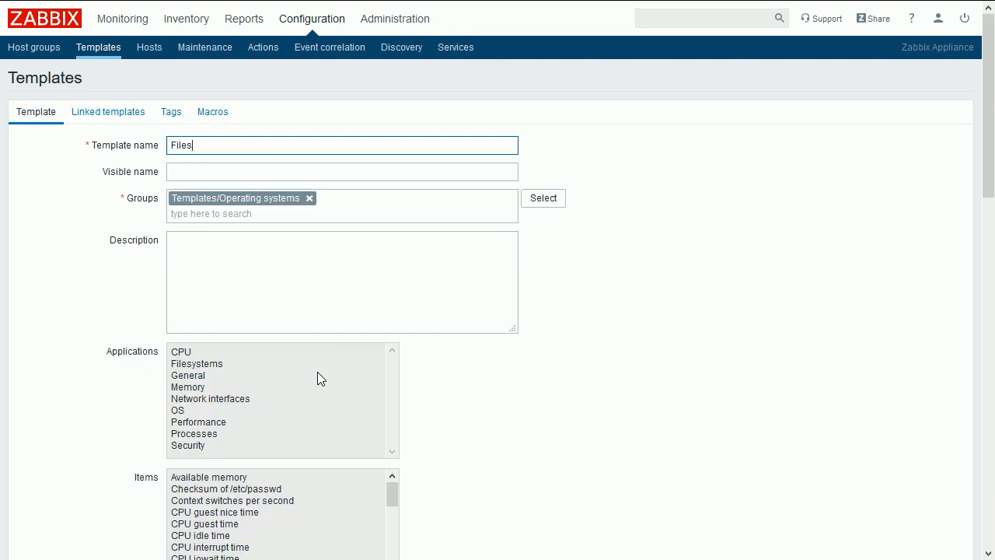
{"action": "type", "text": "ystem monitoring GB"}
{"action": "left_click", "coordinate": [308, 198]}
{"action": "type", "text": "mod"}
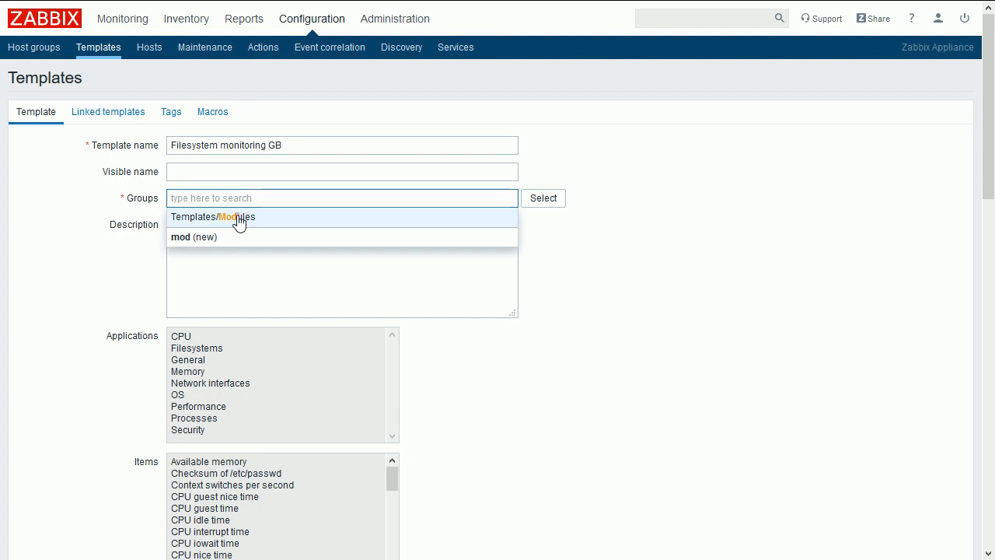
{"action": "left_click", "coordinate": [239, 219]}
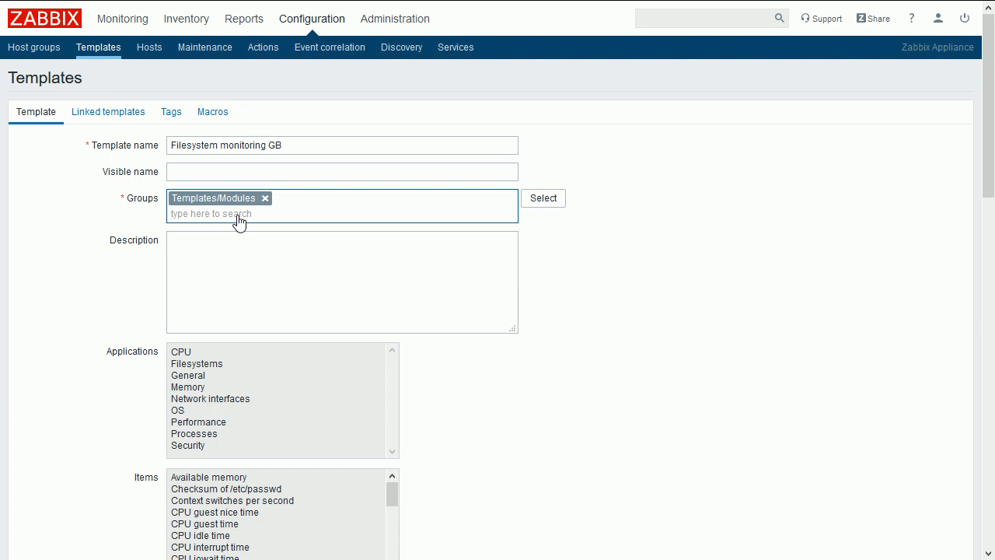
{"action": "key", "text": "Return"}
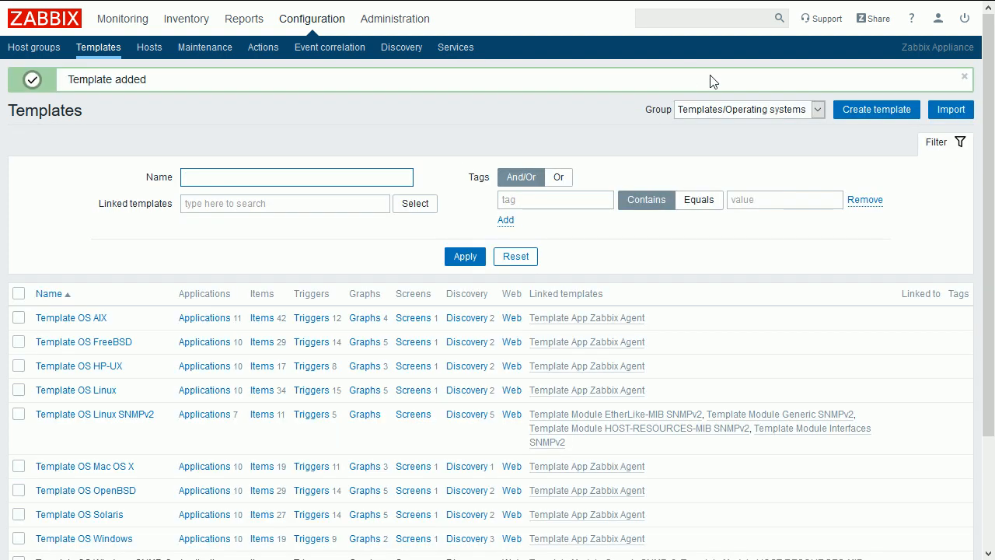
In the Templates/Modules group, unlink and clear Template App Zabbix Agent from the Filesystem monitoring GB template and save it.
{"action": "left_click", "coordinate": [733, 109]}
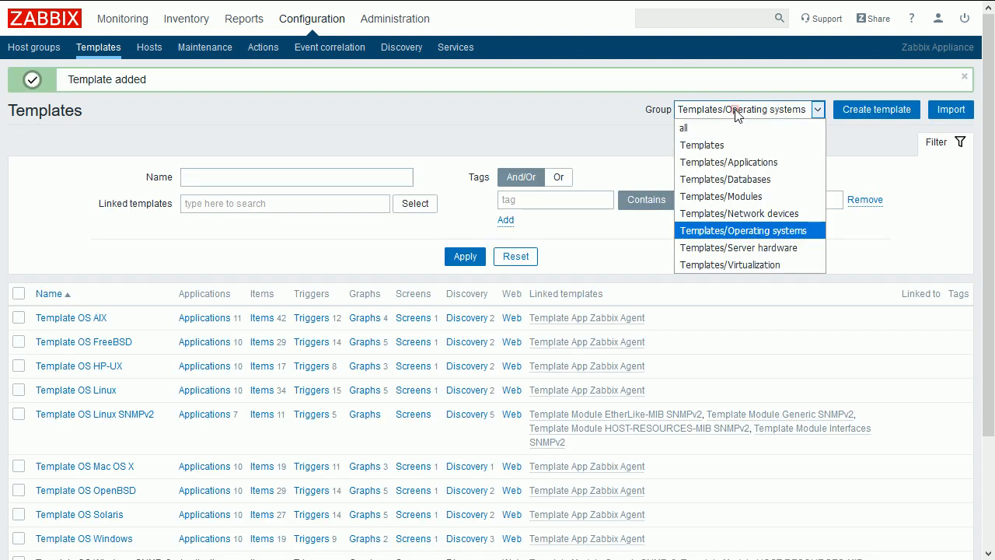
{"action": "left_click", "coordinate": [724, 194]}
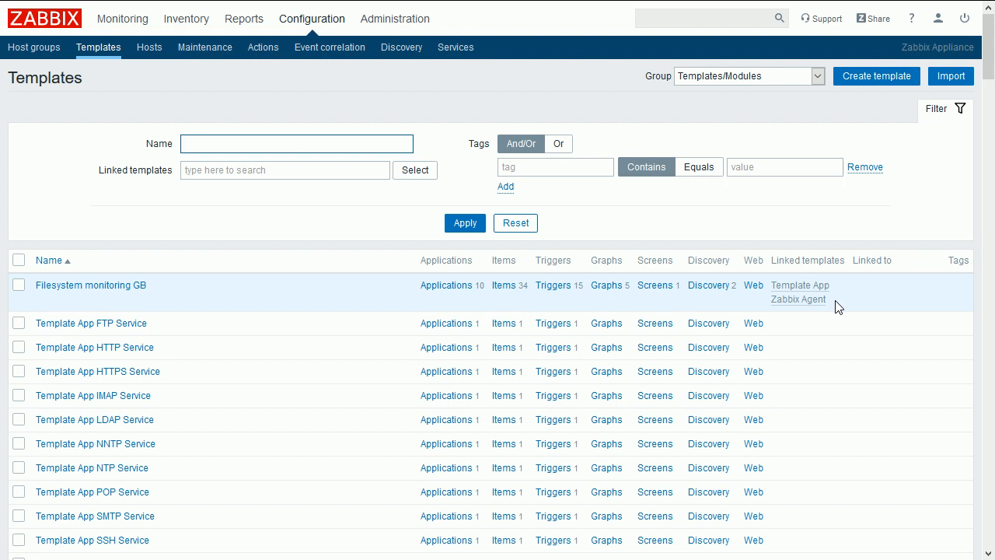
{"action": "left_click", "coordinate": [126, 287]}
{"action": "left_click", "coordinate": [95, 137]}
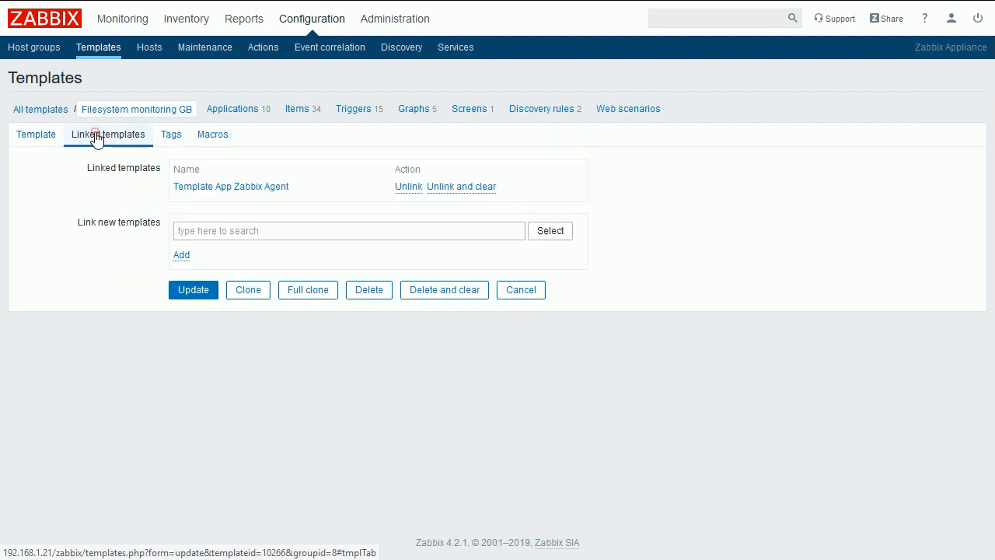
{"action": "left_click", "coordinate": [460, 187]}
{"action": "left_click", "coordinate": [215, 269]}
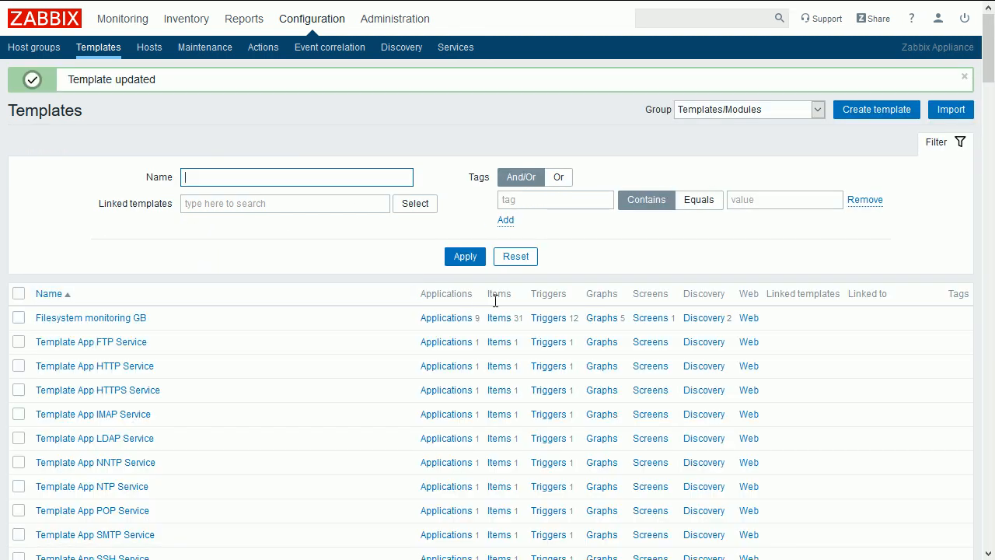
Delete all items from the Filesystem monitoring GB template.
{"action": "left_click", "coordinate": [500, 318]}
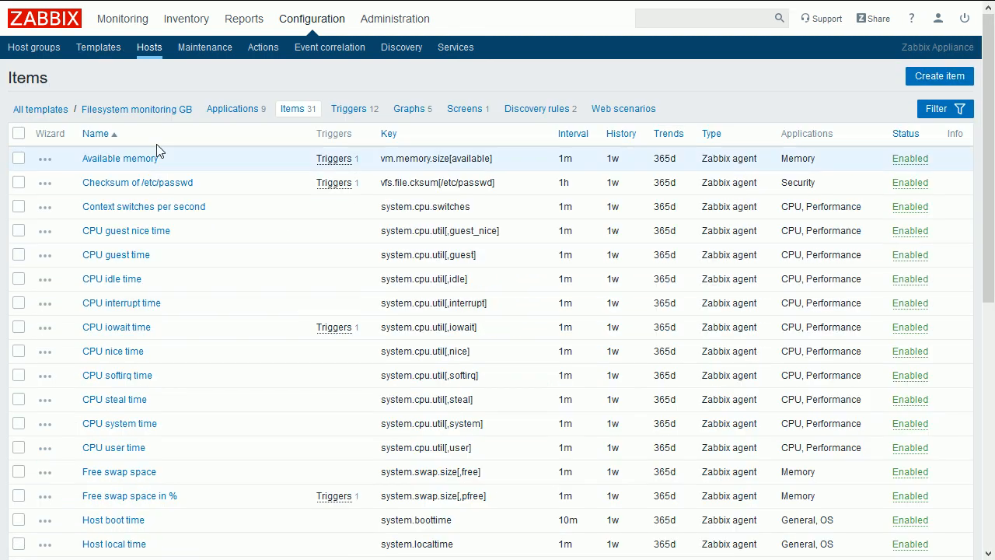
{"action": "left_click", "coordinate": [19, 133]}
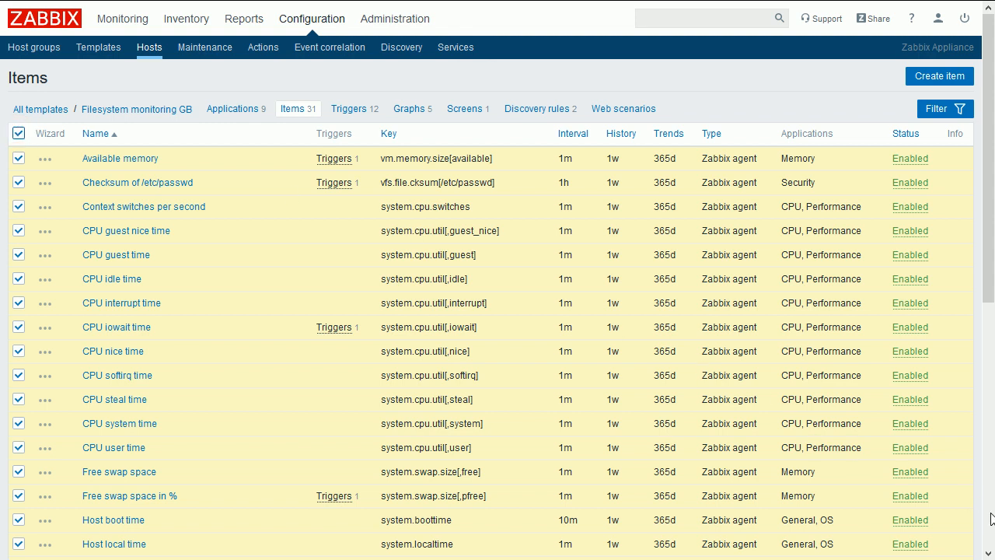
{"action": "scroll", "coordinate": [994, 518], "scroll_direction": "down", "scroll_amount": 6}
{"action": "left_click", "coordinate": [491, 495]}
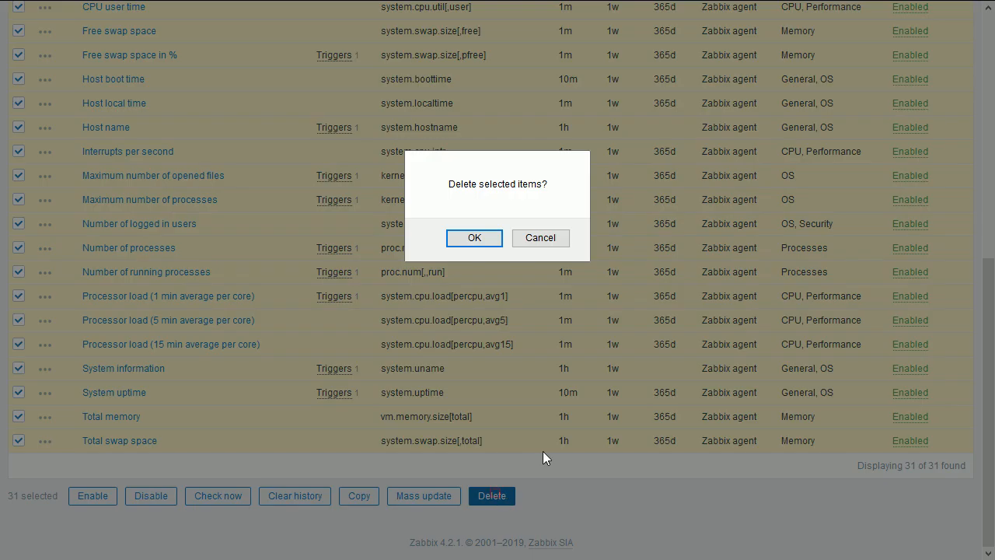
{"action": "left_click", "coordinate": [484, 243]}
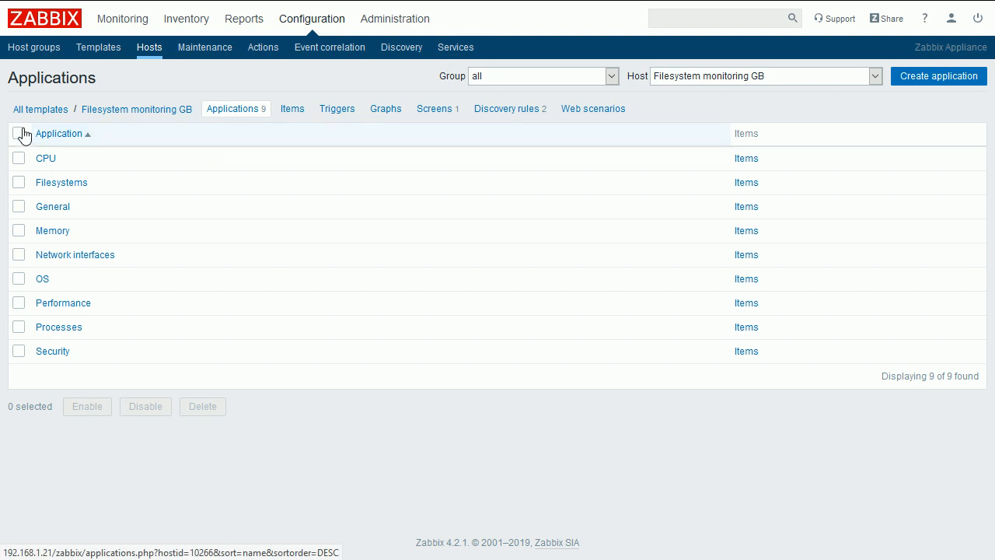
Delete every application of the Filesystem monitoring GB template except Filesystems.
{"action": "left_click", "coordinate": [18, 133]}
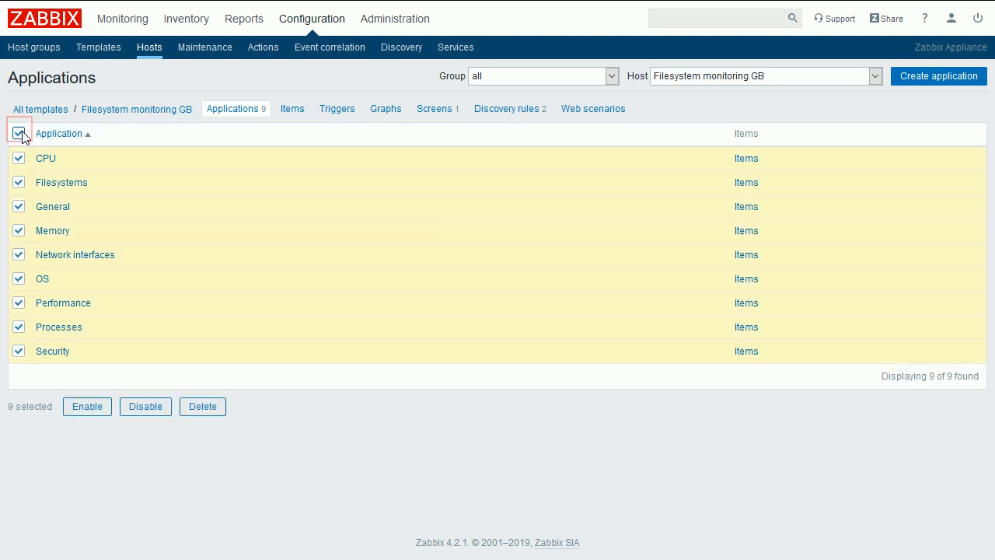
{"action": "left_click", "coordinate": [19, 181]}
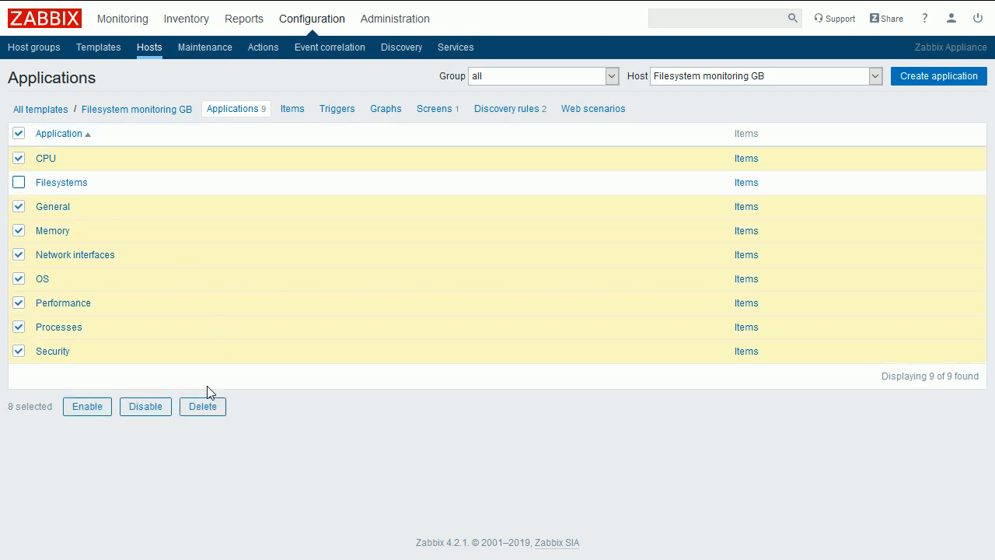
{"action": "left_click", "coordinate": [205, 405]}
{"action": "left_click", "coordinate": [482, 243]}
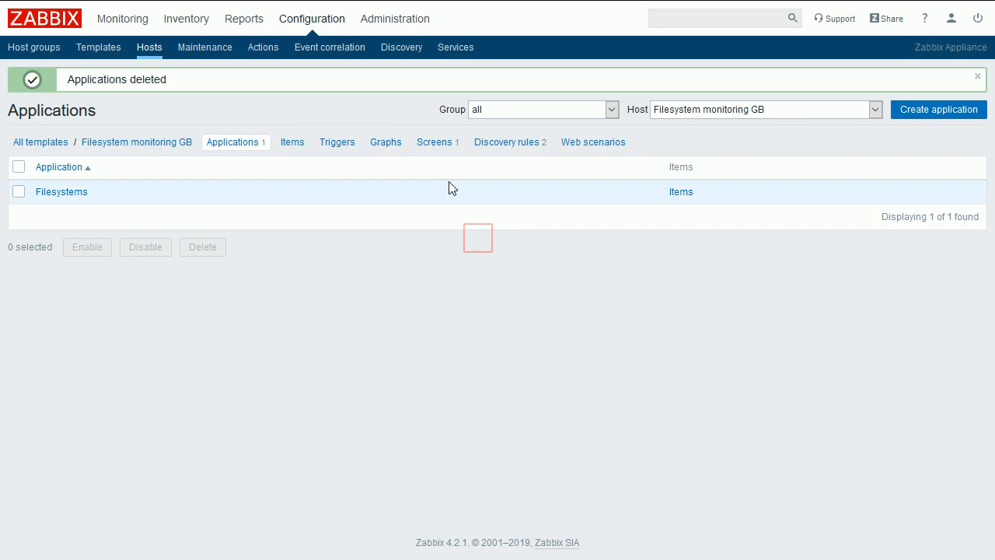
Delete the System performance screen from the Filesystem monitoring GB template.
{"action": "left_click", "coordinate": [436, 144]}
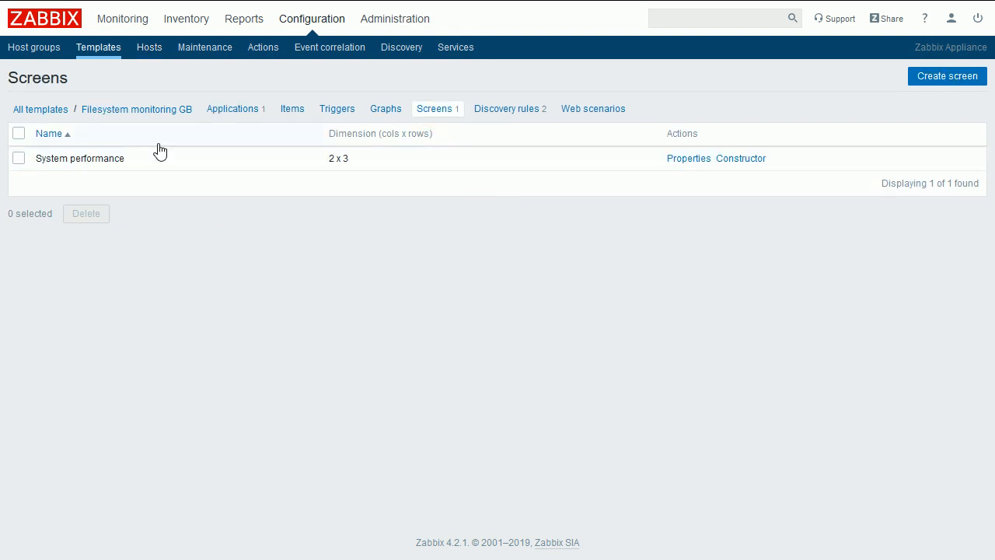
{"action": "left_click", "coordinate": [19, 157]}
{"action": "left_click", "coordinate": [99, 217]}
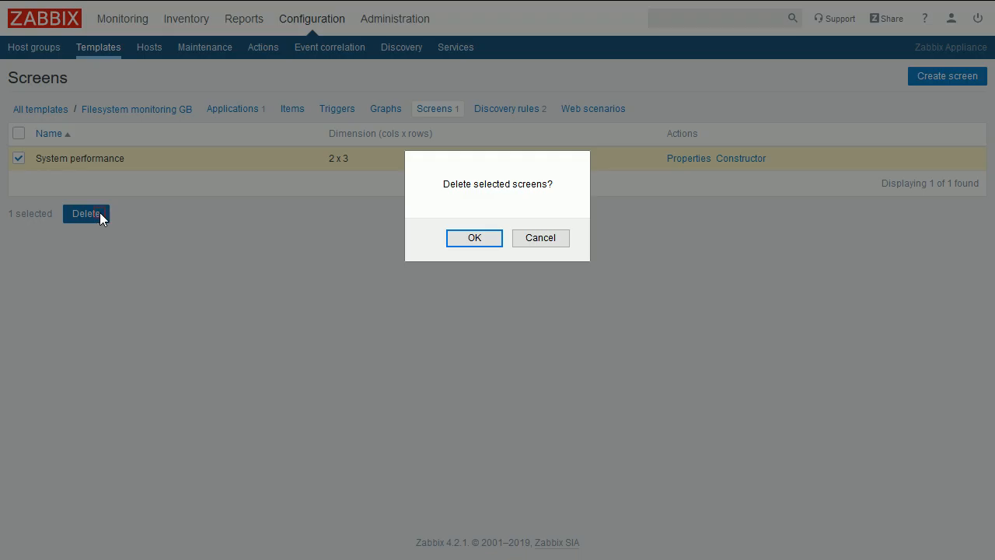
{"action": "left_click", "coordinate": [457, 239]}
Delete the Network interface discovery rule from the Filesystem monitoring GB template.
{"action": "left_click", "coordinate": [509, 149]}
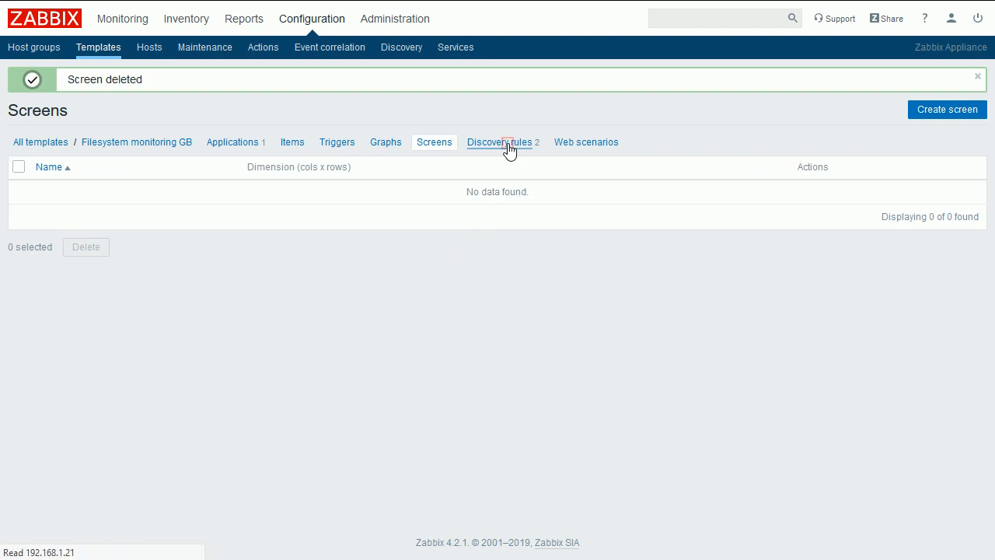
{"action": "left_click", "coordinate": [19, 184]}
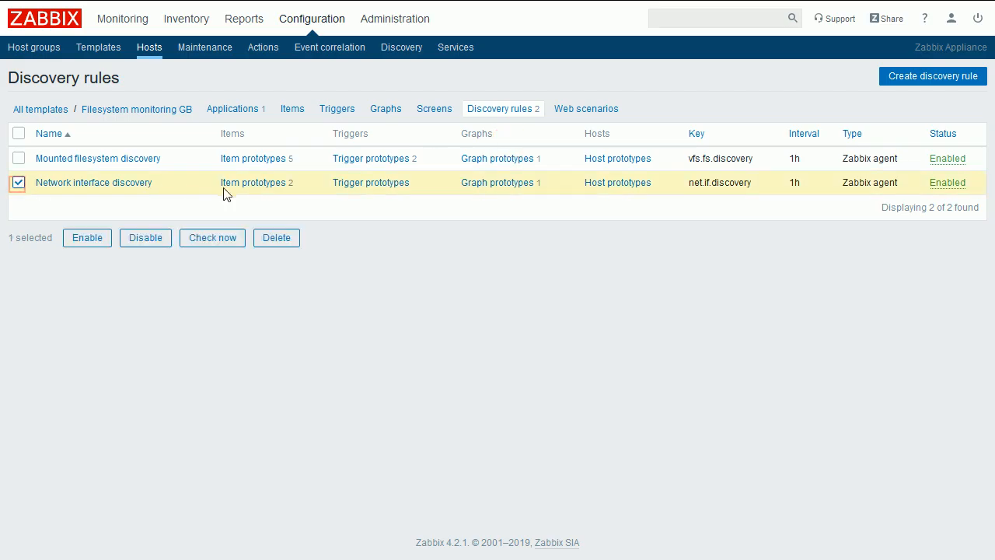
{"action": "left_click", "coordinate": [279, 242]}
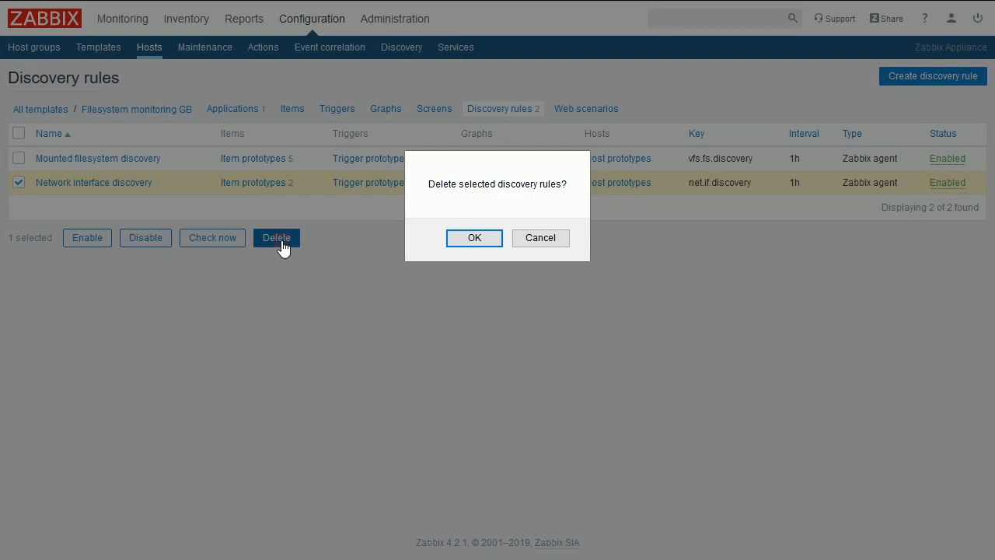
{"action": "left_click", "coordinate": [474, 240]}
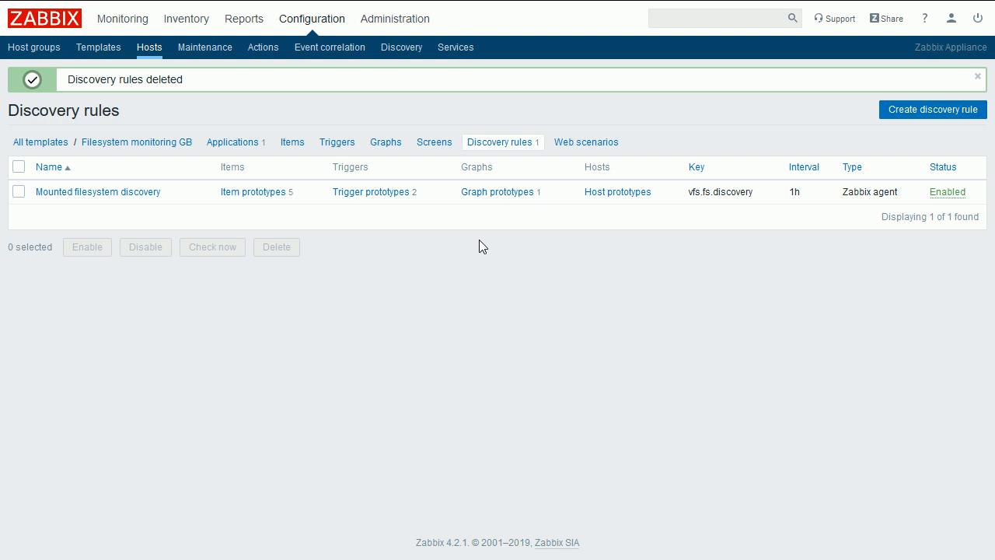
Set the Mounted filesystem discovery rule's type to Zabbix agent (active) and its update interval to 1d, and save the rule.
{"action": "double_click", "coordinate": [793, 192]}
{"action": "left_click", "coordinate": [94, 192]}
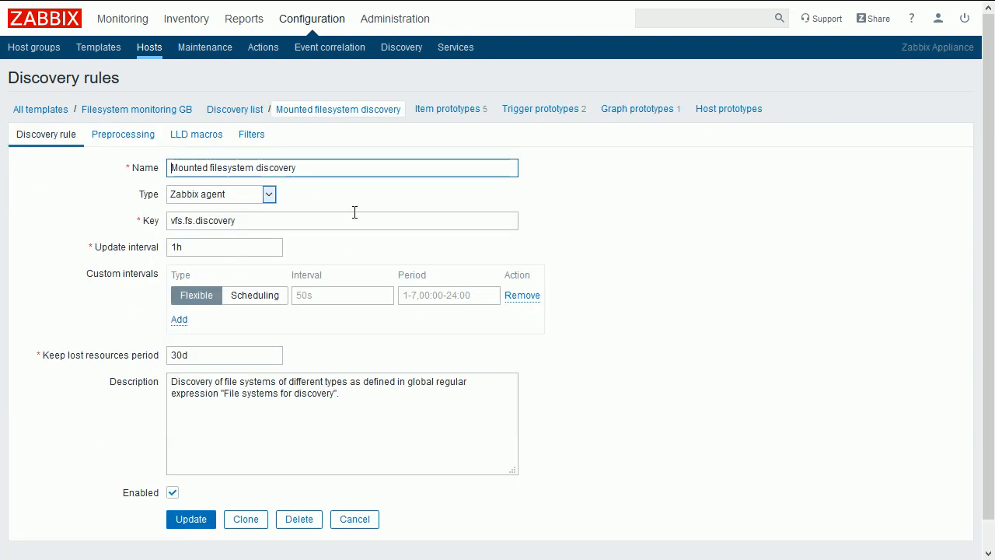
{"action": "left_click", "coordinate": [269, 194]}
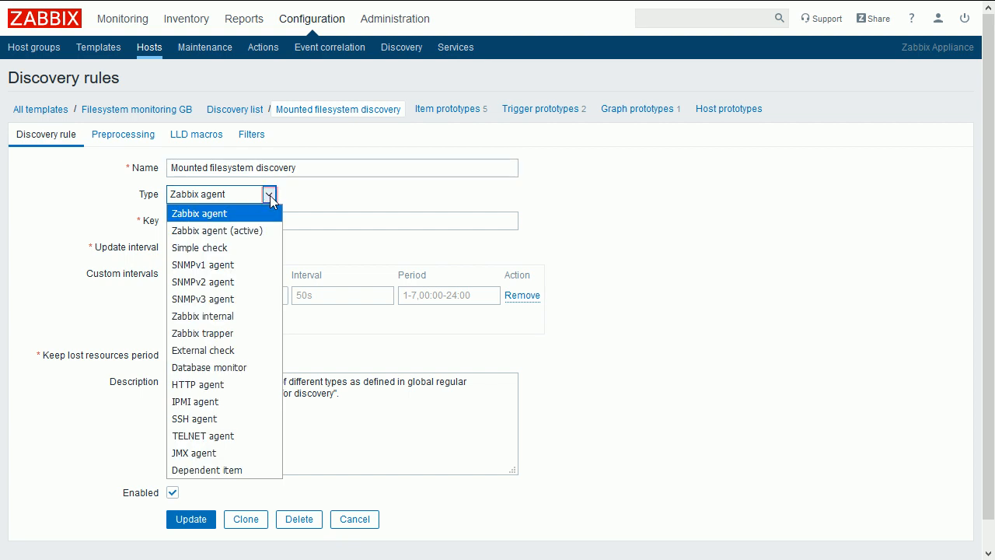
{"action": "left_click", "coordinate": [246, 231]}
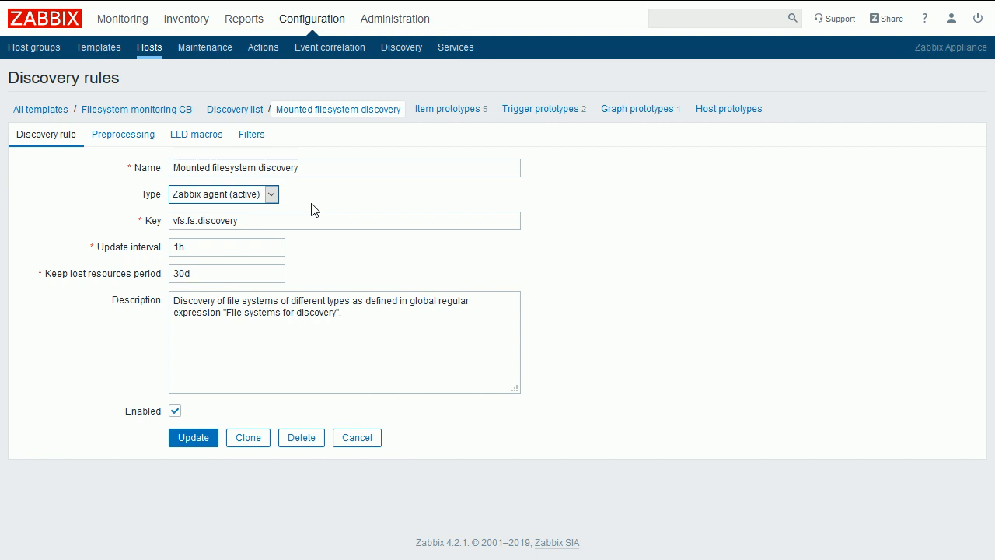
{"action": "double_click", "coordinate": [207, 247]}
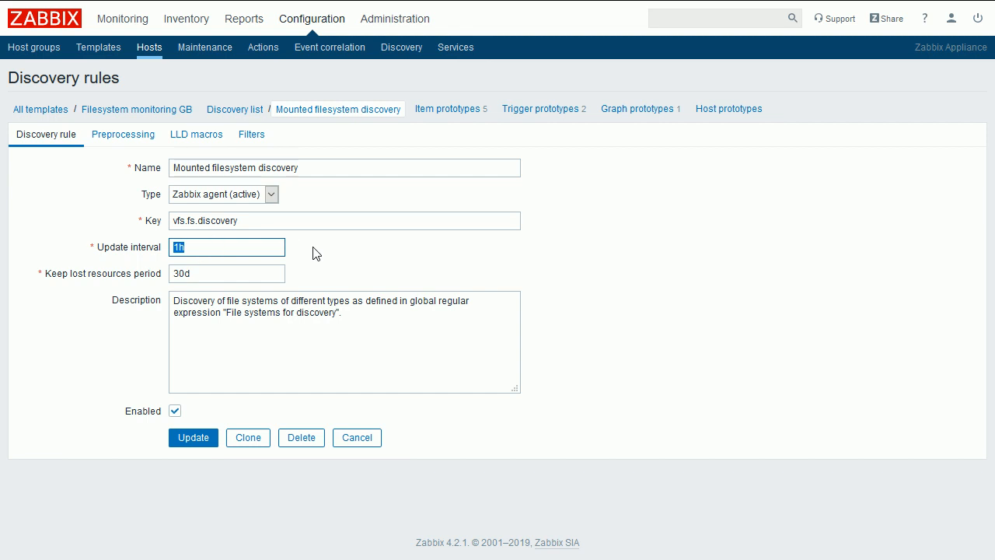
{"action": "type", "text": "1d"}
{"action": "left_click", "coordinate": [203, 442]}
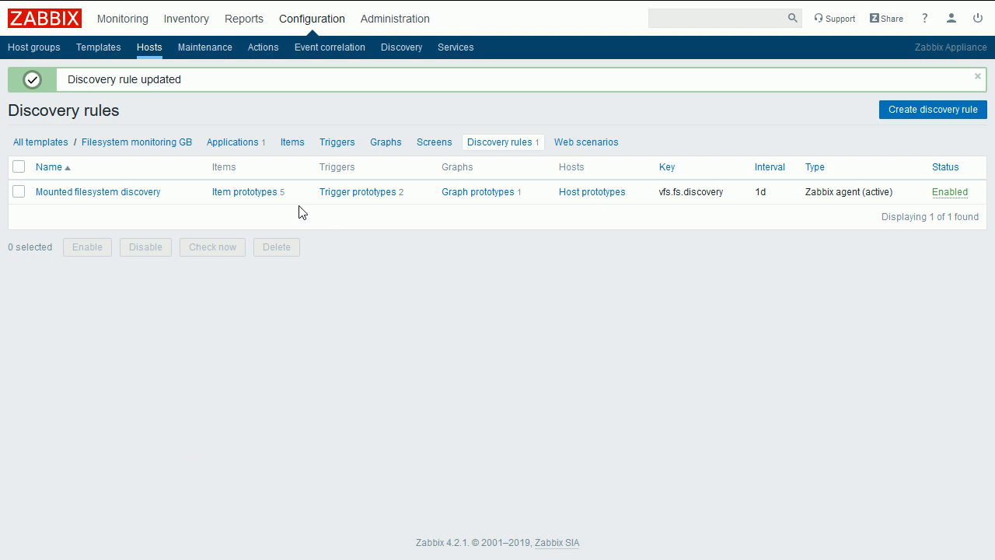
Delete all item prototypes of the Mounted filesystem discovery rule except Free disk space on {#FSNAME}.
{"action": "left_click", "coordinate": [247, 192]}
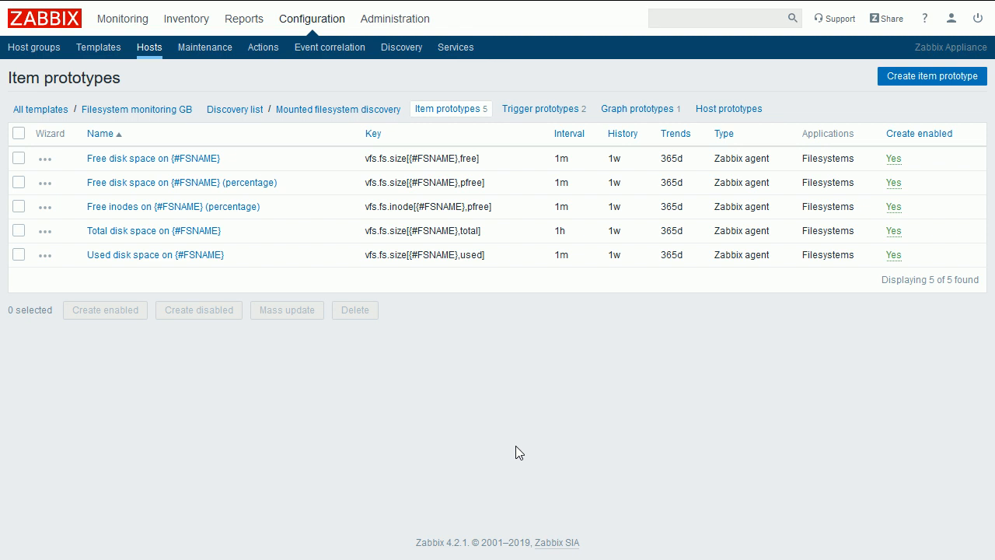
{"action": "triple_click", "coordinate": [407, 207]}
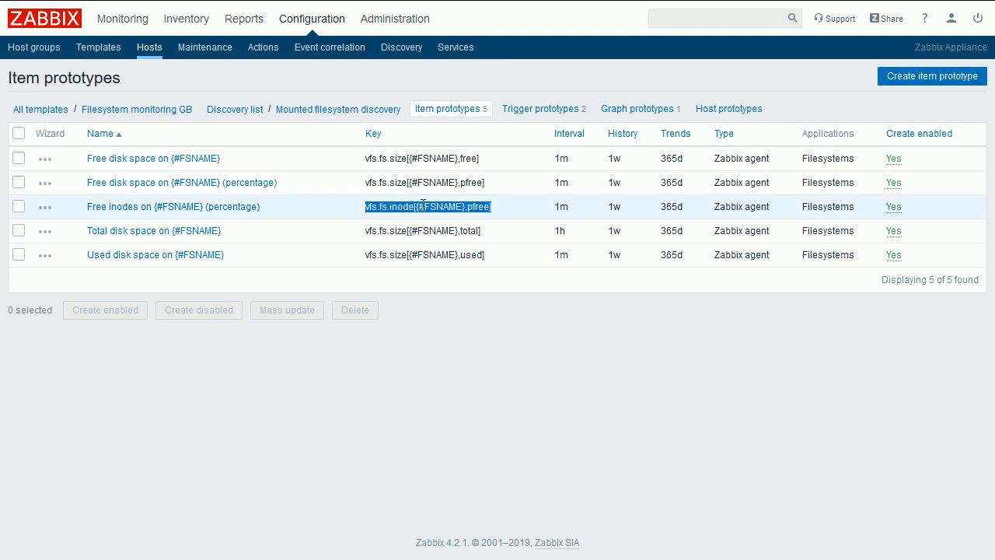
{"action": "left_click", "coordinate": [18, 133]}
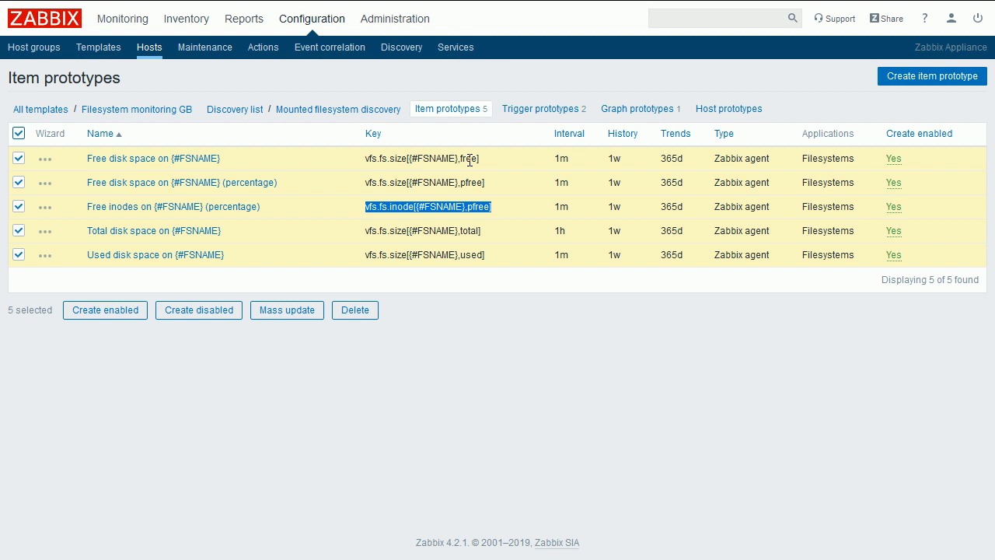
{"action": "left_click", "coordinate": [18, 158]}
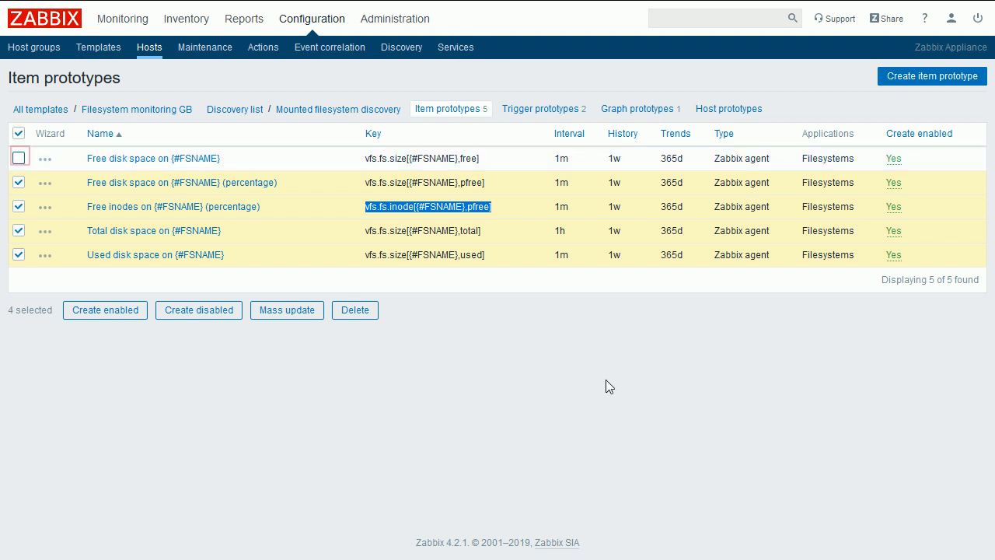
{"action": "left_click", "coordinate": [358, 313]}
{"action": "left_click", "coordinate": [481, 237]}
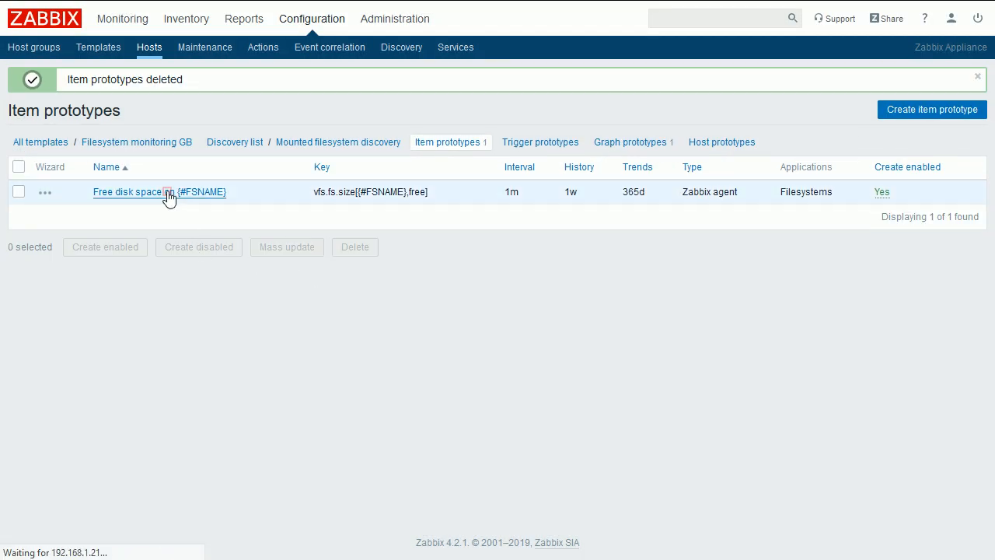
Set the Free disk space on {#FSNAME} item prototype to Zabbix agent (active) with a 1s update interval, and save it.
{"action": "left_click", "coordinate": [168, 195]}
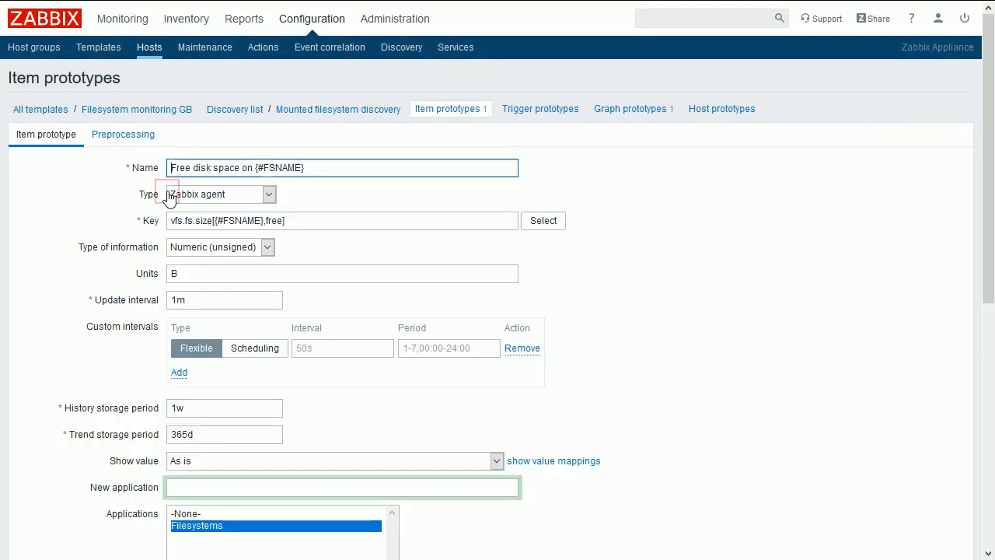
{"action": "left_click", "coordinate": [263, 196]}
{"action": "left_click", "coordinate": [250, 231]}
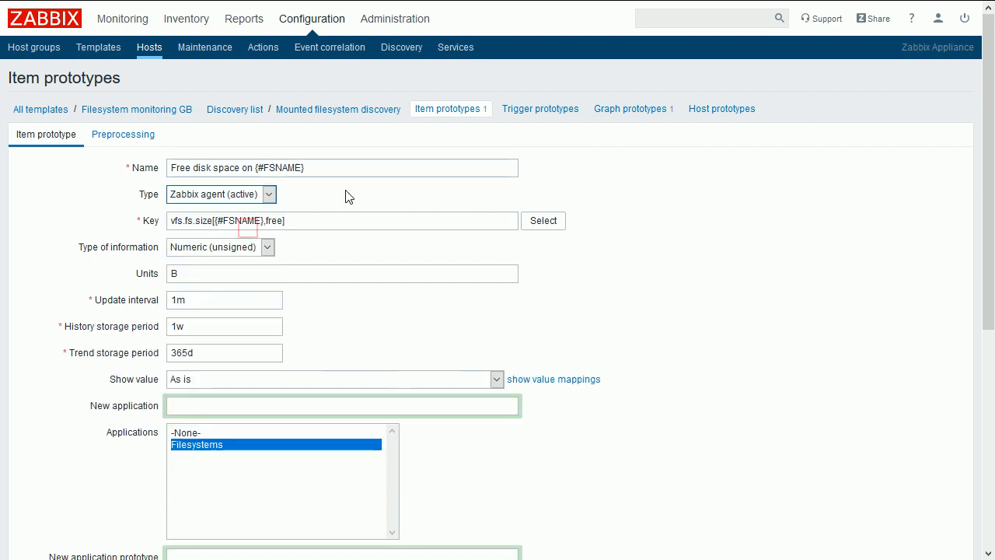
{"action": "left_click", "coordinate": [199, 303]}
{"action": "double_click", "coordinate": [199, 304]}
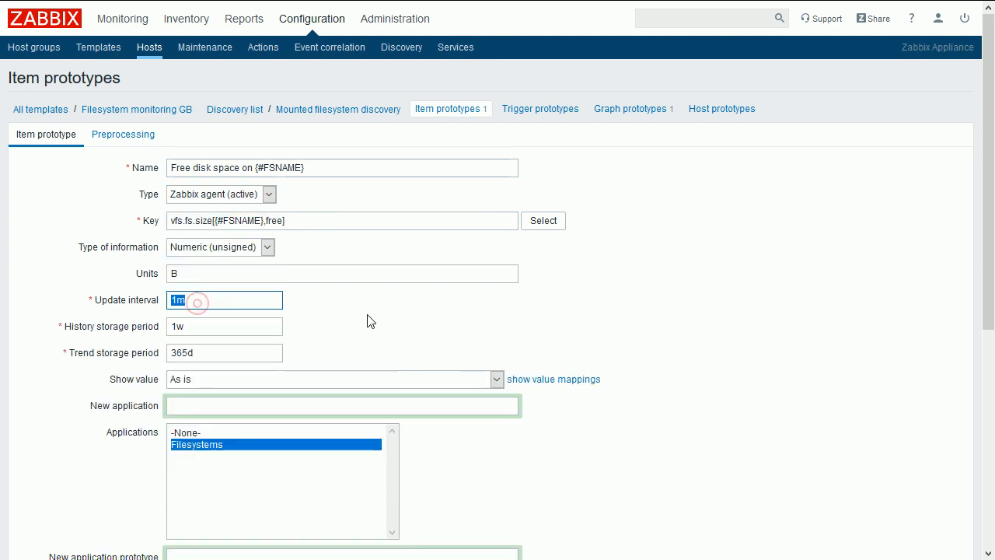
{"action": "type", "text": "1s"}
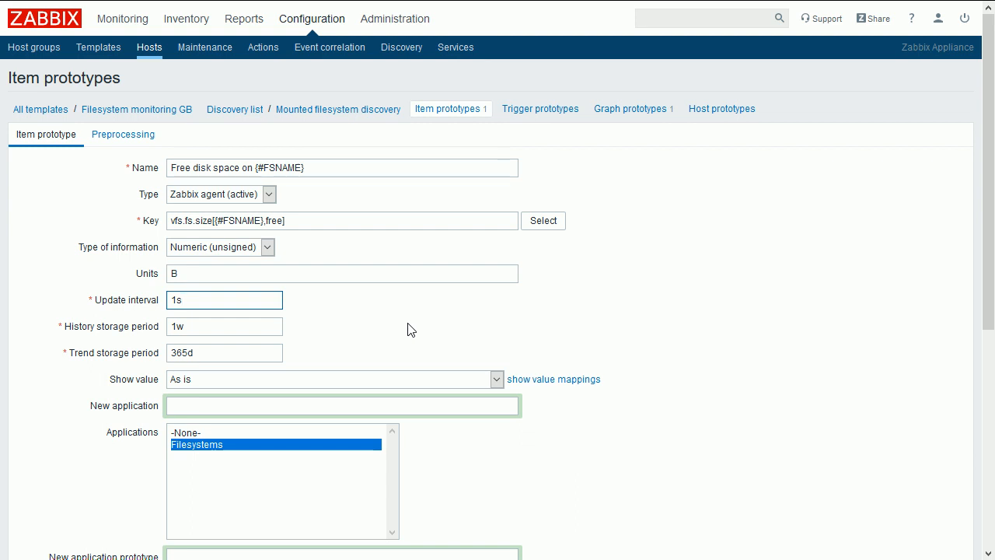
{"action": "key", "text": "Return"}
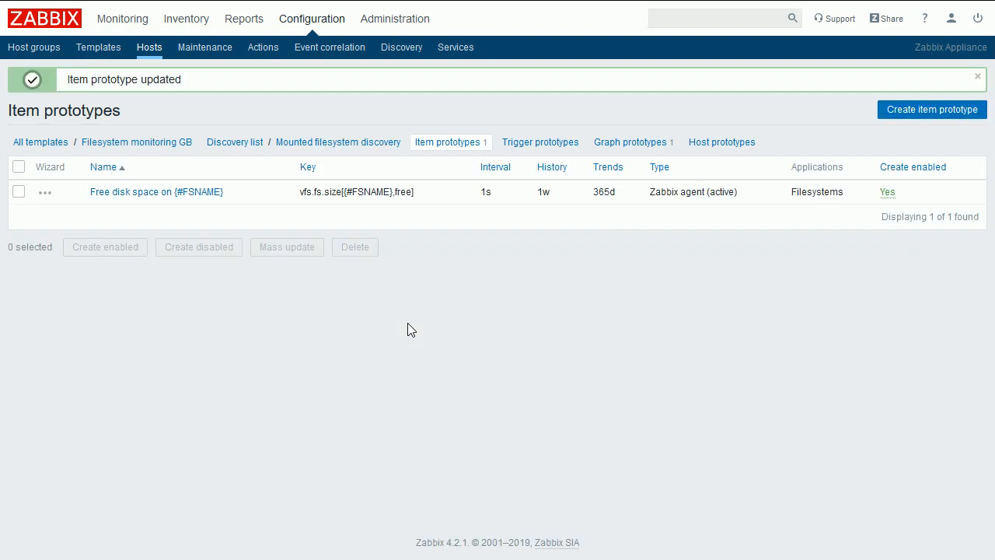
Start a new trigger prototype for the Mounted filesystem discovery rule with Warning severity.
{"action": "left_click", "coordinate": [555, 147]}
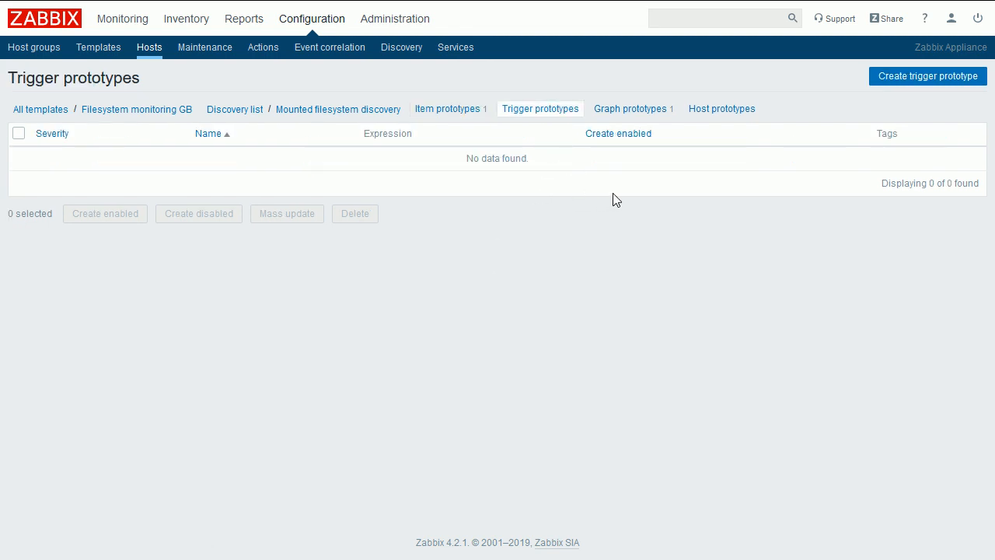
{"action": "left_click", "coordinate": [927, 81]}
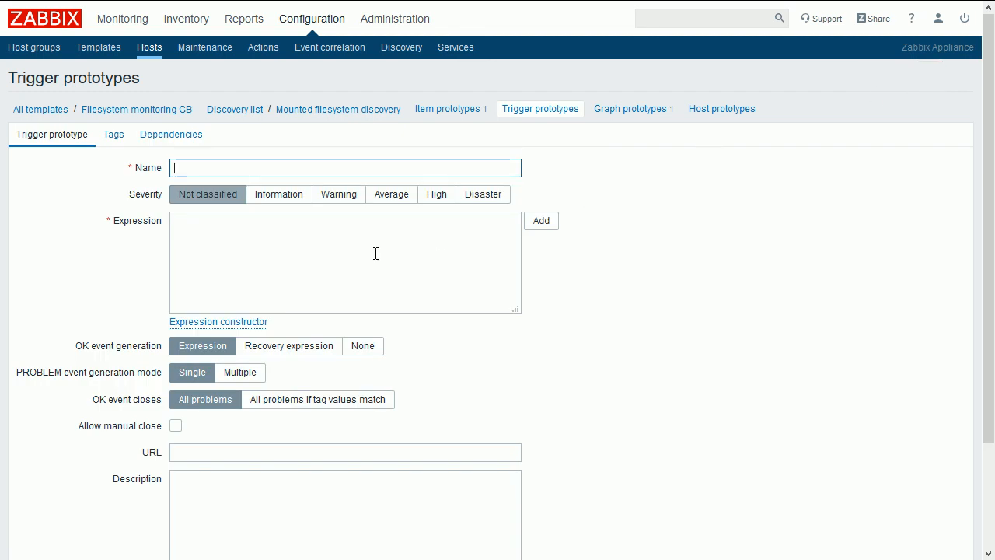
{"action": "left_click", "coordinate": [345, 193]}
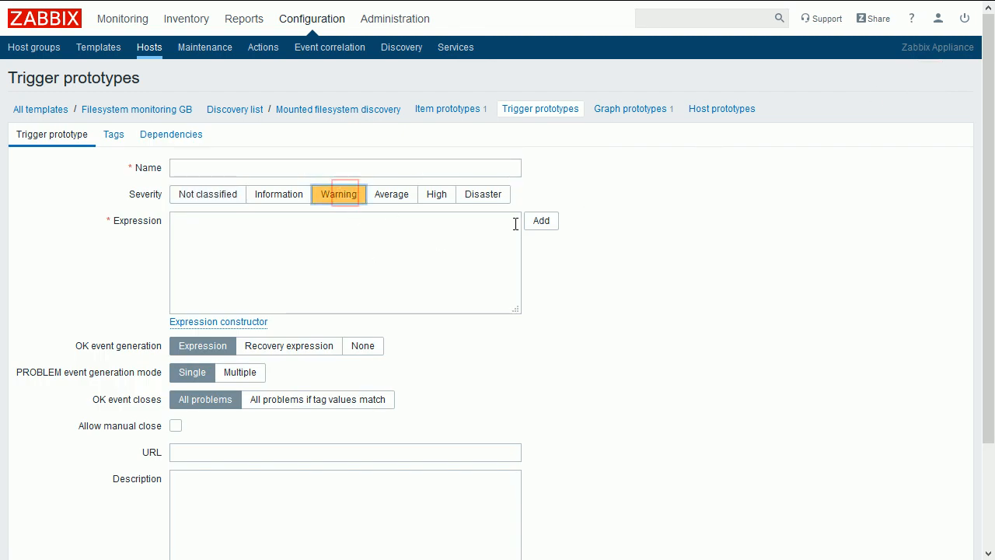
Insert a trigger condition on the Free disk space on {#FSNAME} prototype whose last() value is less than 2G.
{"action": "left_click", "coordinate": [543, 224]}
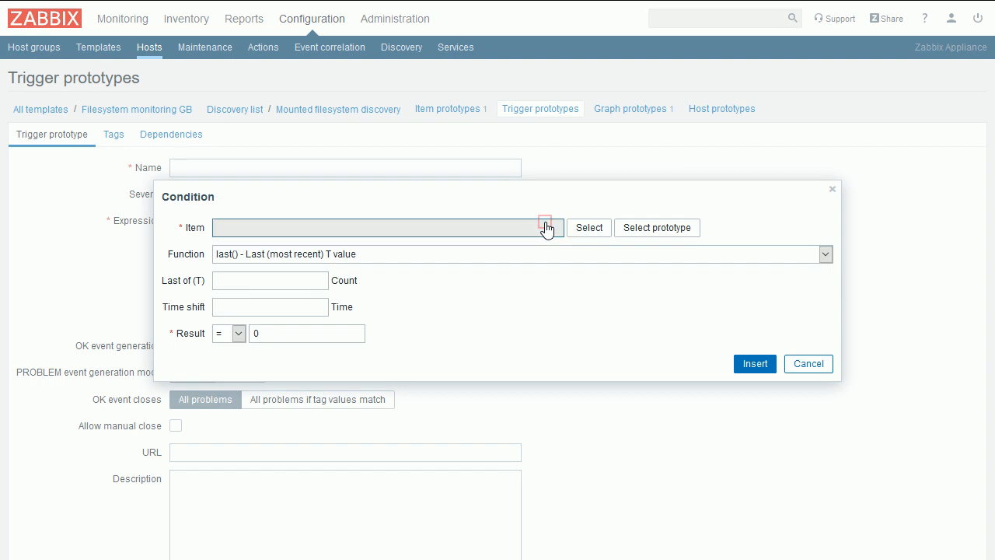
{"action": "left_click", "coordinate": [675, 228]}
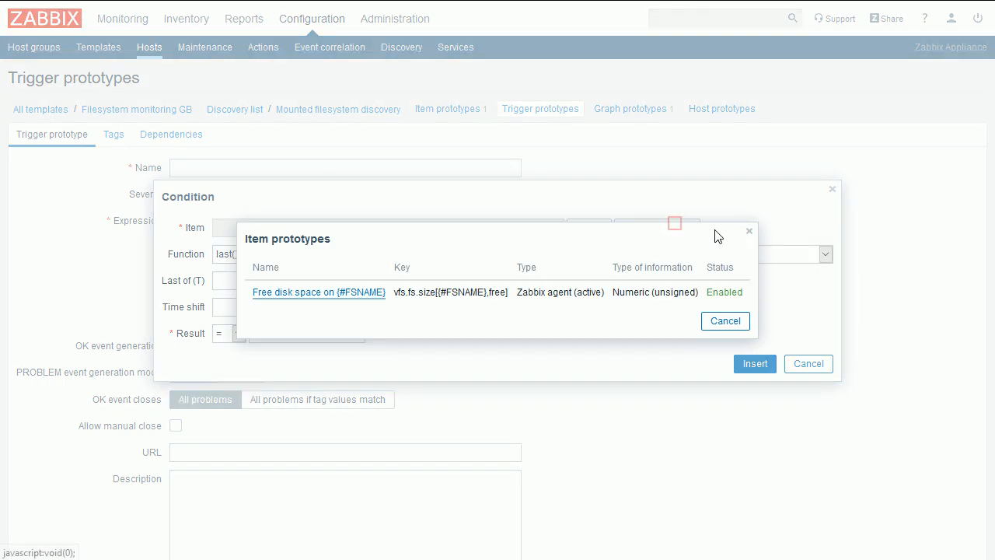
{"action": "left_click", "coordinate": [334, 300]}
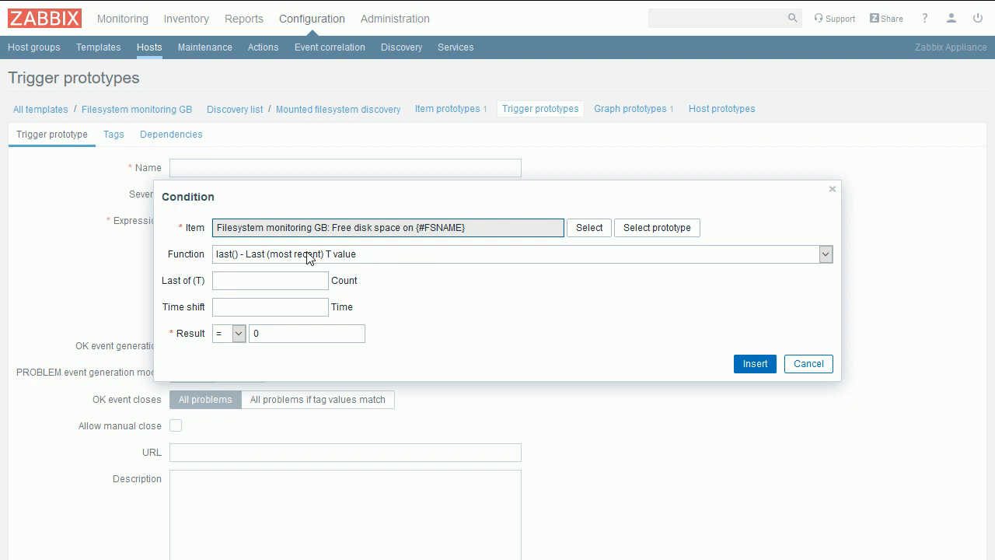
{"action": "left_click", "coordinate": [236, 335]}
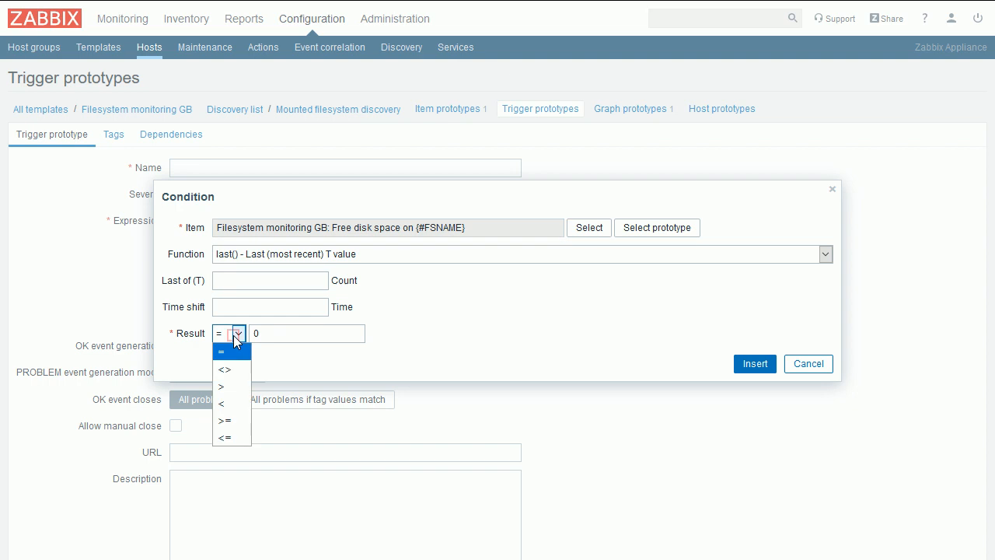
{"action": "left_click", "coordinate": [226, 404]}
{"action": "double_click", "coordinate": [283, 333]}
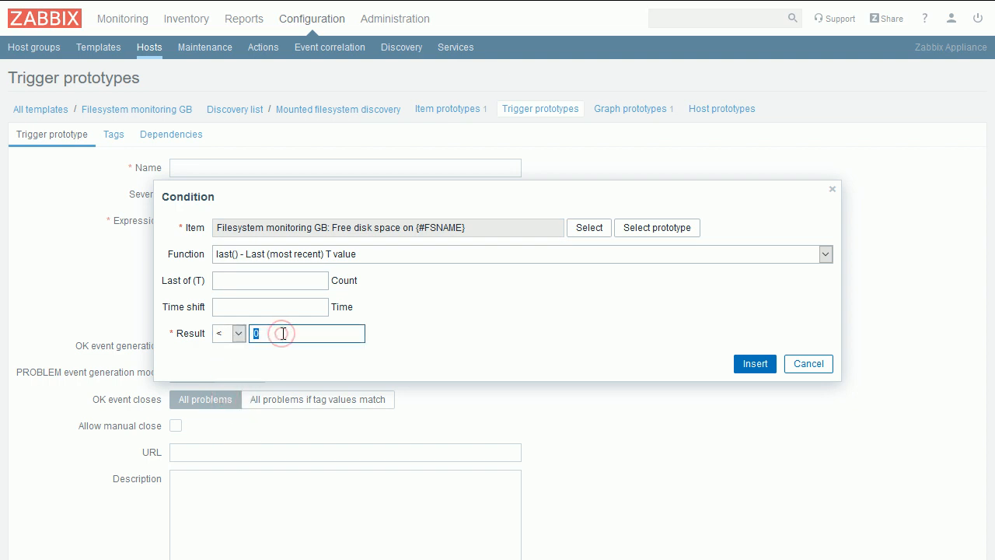
{"action": "type", "text": "2G"}
{"action": "left_click", "coordinate": [765, 365]}
Replace the 2G threshold in the trigger expression with the macro {$FS_LIMIT}.
{"action": "left_click_drag", "start_coordinate": [515, 309], "coordinate": [698, 279]}
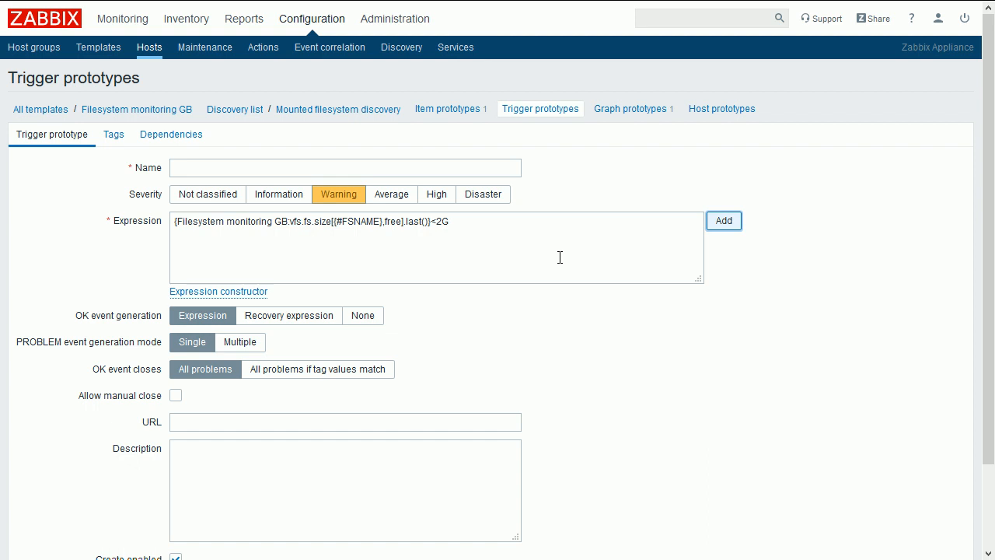
{"action": "left_click_drag", "start_coordinate": [436, 222], "coordinate": [464, 221]}
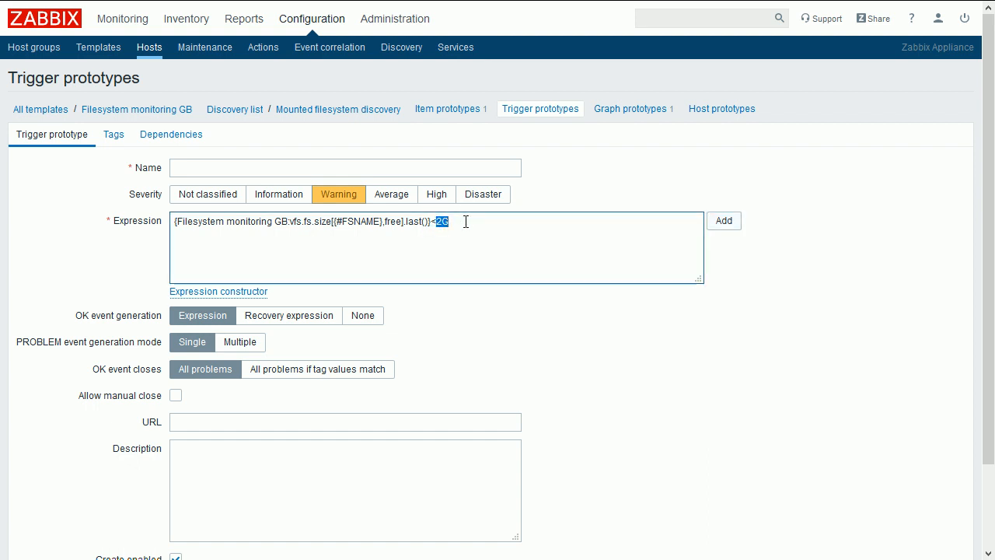
{"action": "type", "text": "{"}
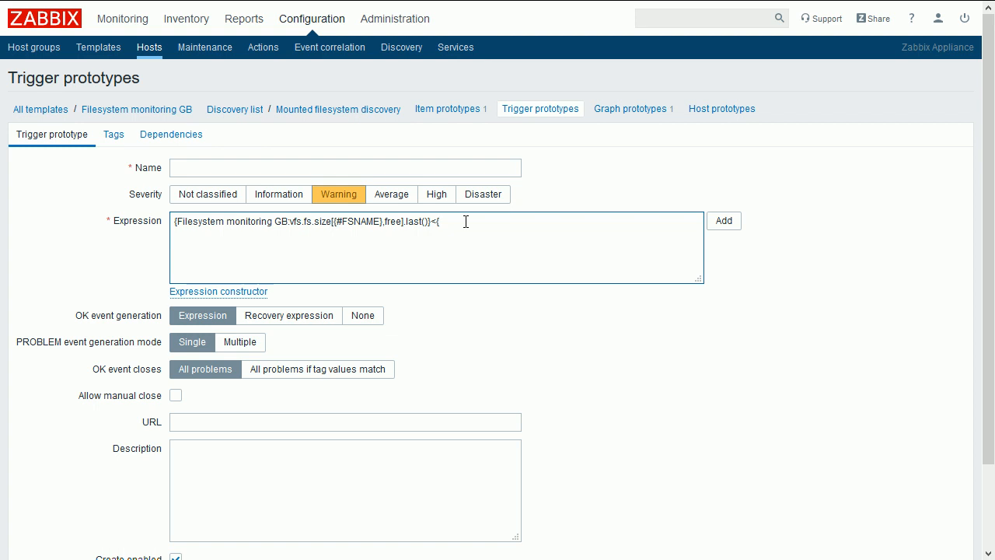
{"action": "type", "text": "$FS_LIMIT"}
Switch OK event generation to Recovery expression and copy the problem expression into the recovery expression.
{"action": "left_click", "coordinate": [285, 313]}
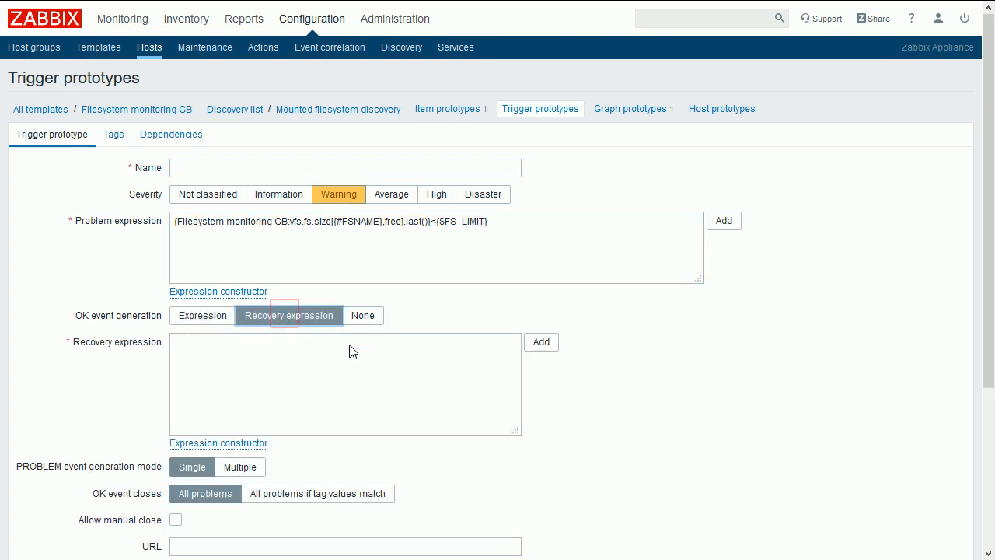
{"action": "left_click_drag", "start_coordinate": [516, 433], "coordinate": [713, 420]}
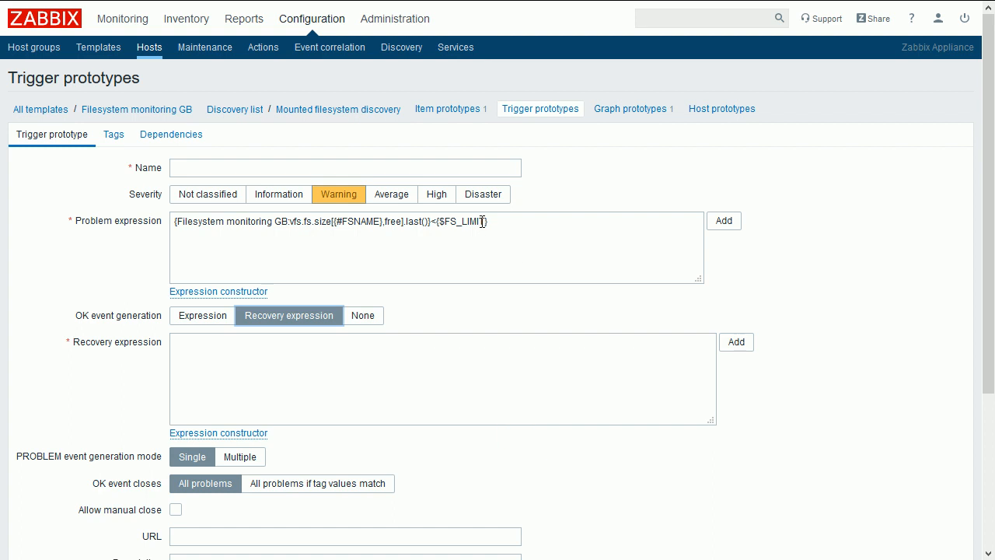
{"action": "left_click_drag", "start_coordinate": [489, 222], "coordinate": [171, 195]}
{"action": "key", "text": "ctrl+c"}
{"action": "left_click", "coordinate": [334, 384]}
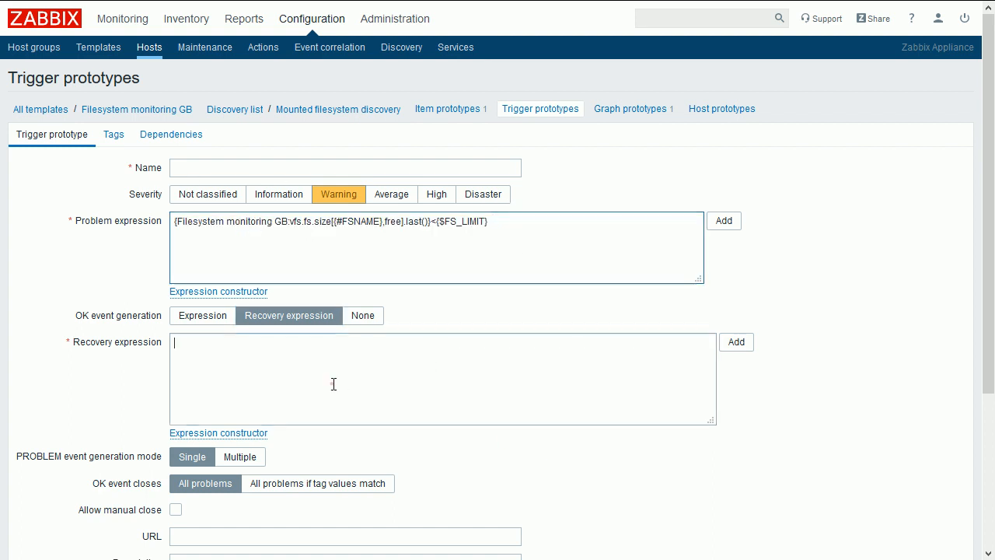
{"action": "key", "text": "ctrl+v"}
Change the recovery expression's operator to > and append +100M after {$FS_LIMIT}.
{"action": "left_click", "coordinate": [432, 343]}
{"action": "key", "text": "Delete"}
{"action": "type", "text": ">"}
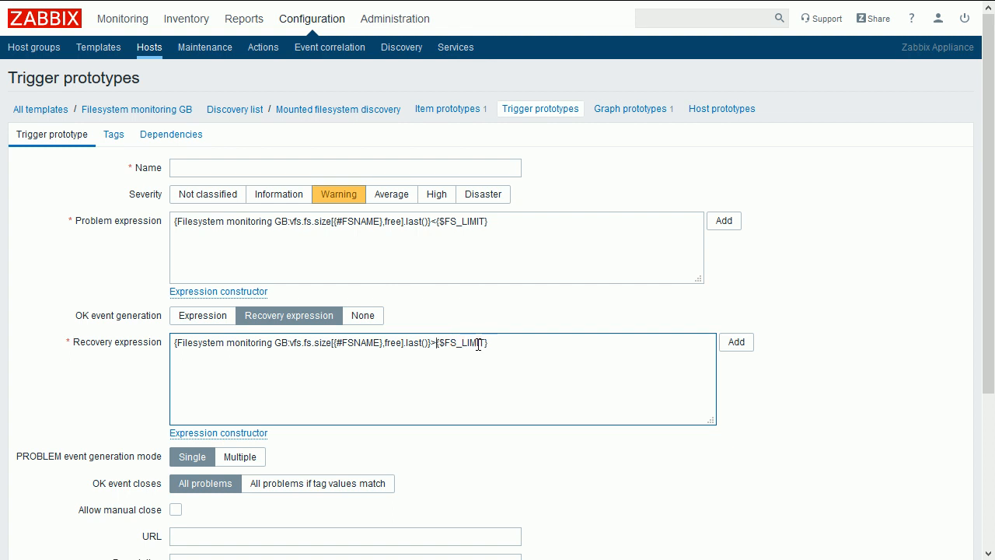
{"action": "left_click", "coordinate": [509, 345]}
{"action": "type", "text": "+100M"}
{"action": "left_click_drag", "start_coordinate": [494, 343], "coordinate": [527, 345]}
Name the trigger prototype "Free disk space on {#FSNAME} is less than {$FS_LIMIT}".
{"action": "left_click", "coordinate": [198, 166]}
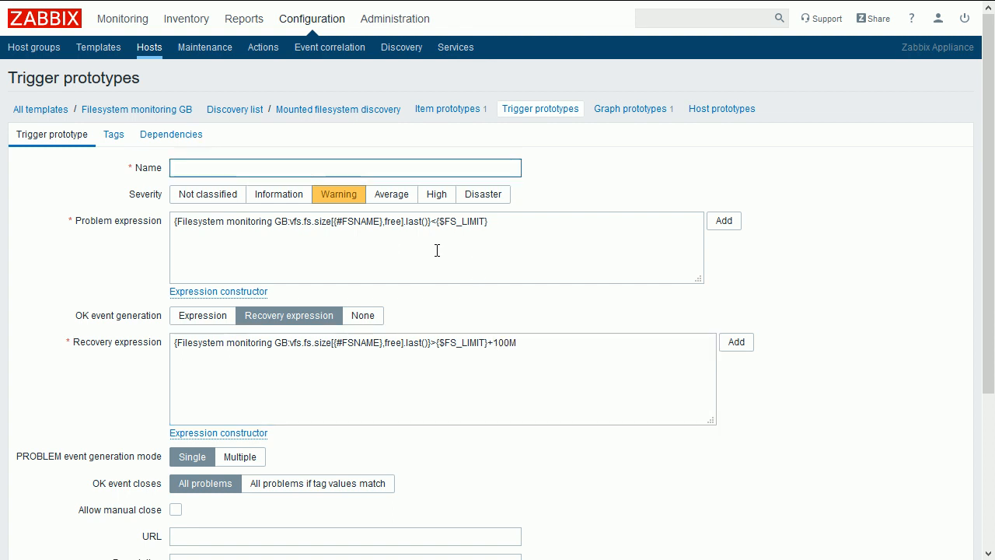
{"action": "type", "text": "Free disk space"}
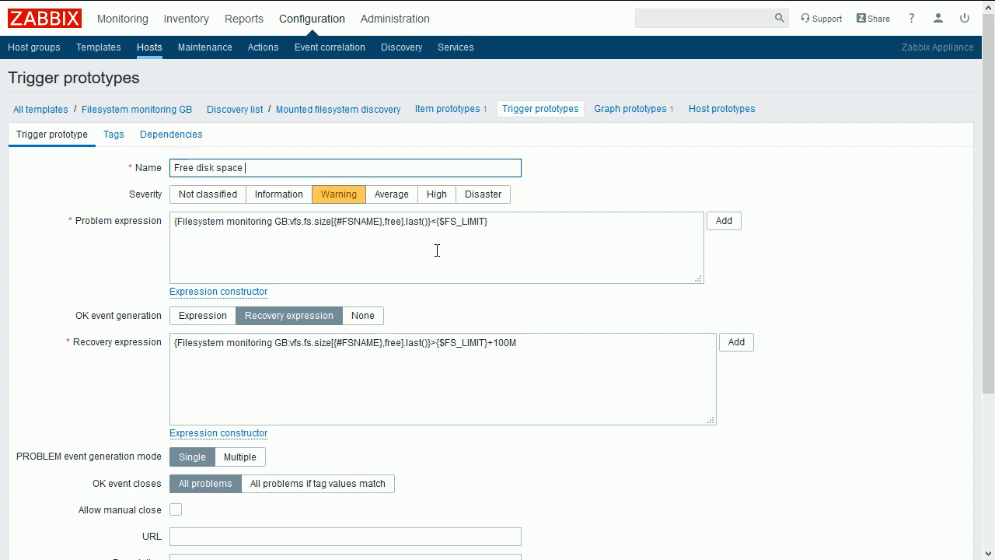
{"action": "type", "text": " on {#FSNAME}"}
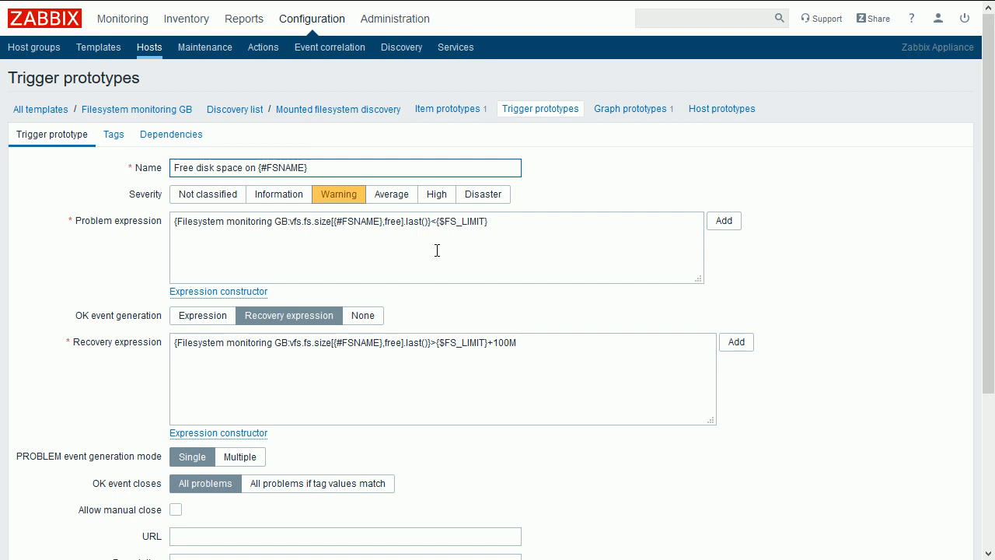
{"action": "type", "text": " is less than {"}
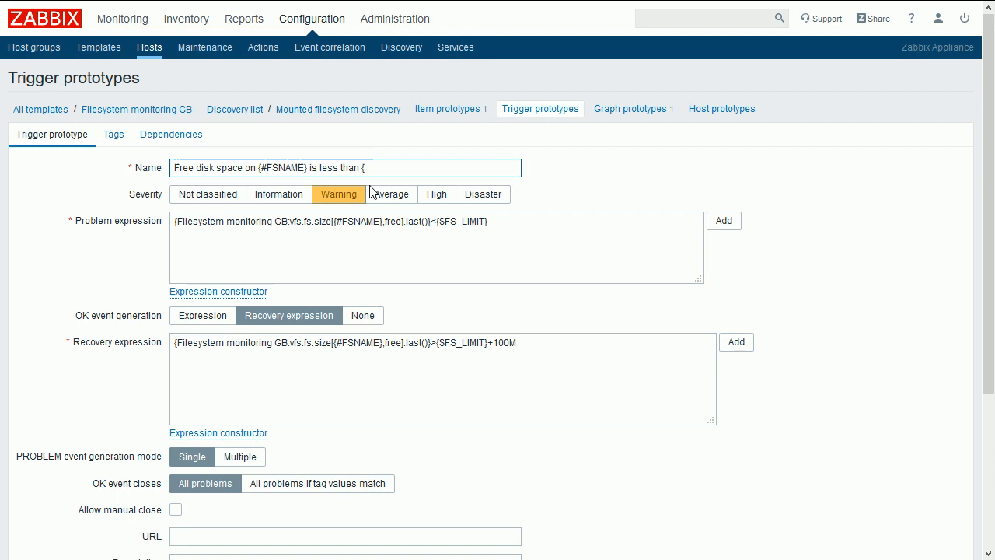
{"action": "type", "text": "$FS_LIMIT}"}
Copy the {$FS_LIMIT} macro from the trigger name and add the trigger prototype.
{"action": "left_click_drag", "start_coordinate": [362, 168], "coordinate": [415, 168]}
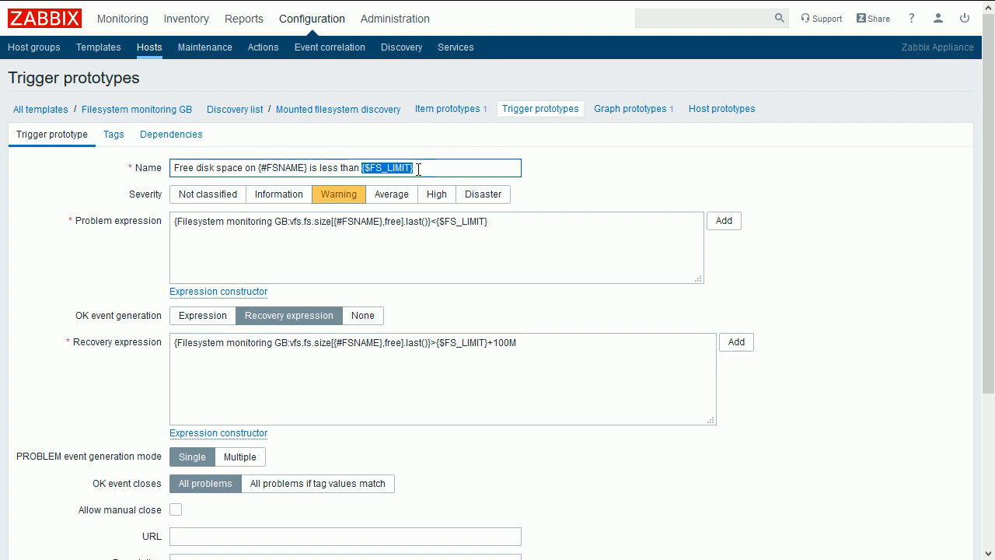
{"action": "right_click", "coordinate": [389, 167]}
{"action": "left_click", "coordinate": [430, 220]}
{"action": "scroll", "coordinate": [991, 438], "scroll_direction": "down", "scroll_amount": 5}
{"action": "left_click", "coordinate": [185, 491]}
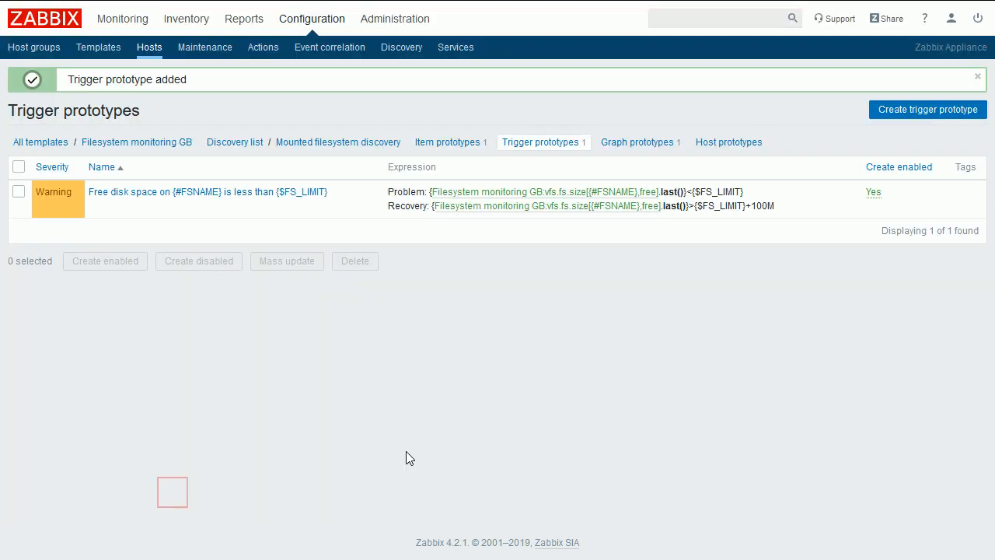
Add the macro {$FS_LIMIT} with value 20 to the Filesystem monitoring GB template and update the template.
{"action": "left_click", "coordinate": [153, 143]}
{"action": "left_click", "coordinate": [219, 136]}
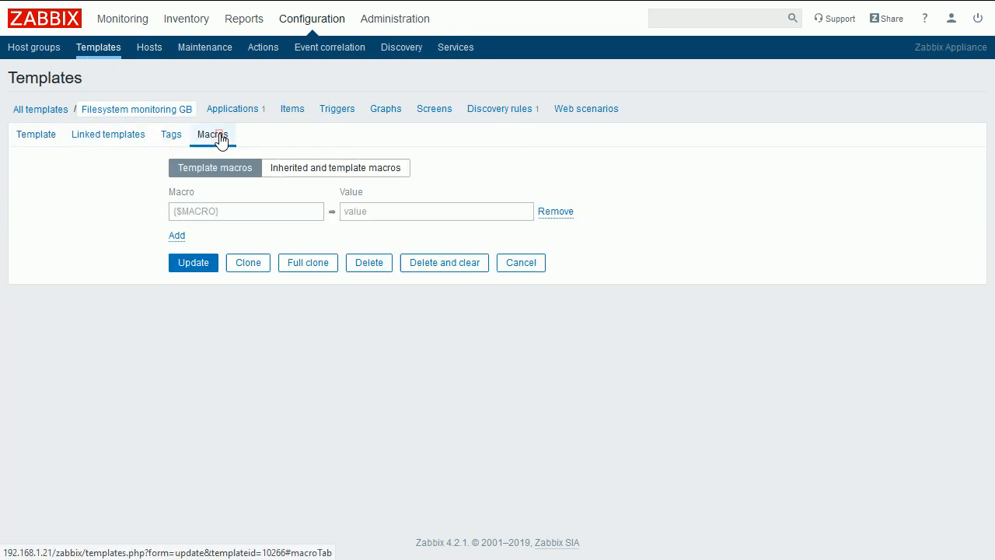
{"action": "left_click", "coordinate": [200, 211]}
{"action": "key", "text": "ctrl+v"}
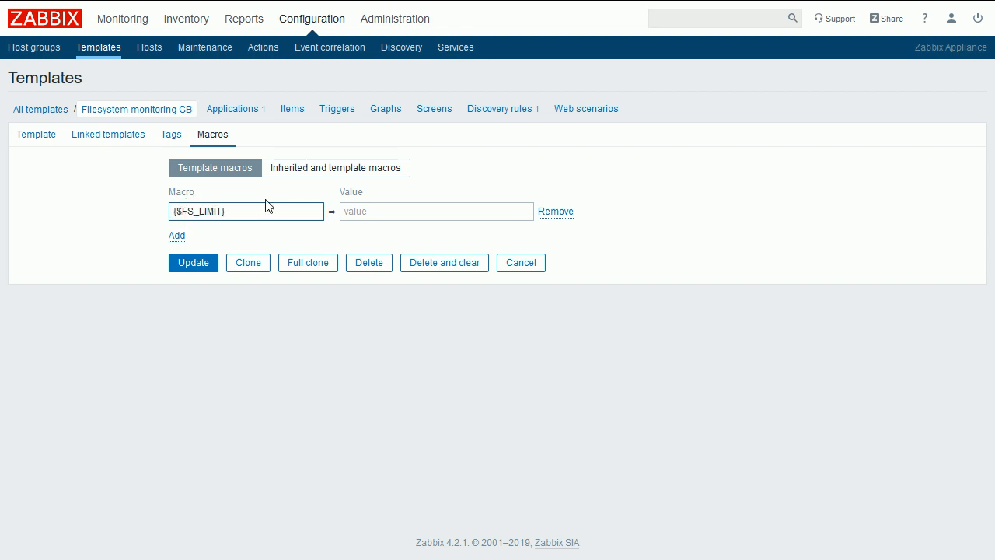
{"action": "left_click", "coordinate": [371, 213]}
{"action": "type", "text": "2"}
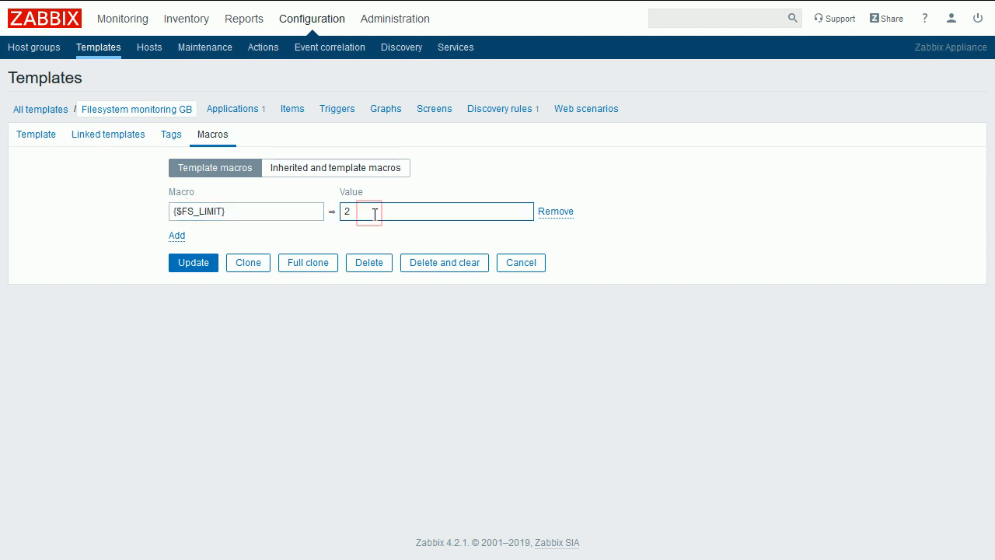
{"action": "type", "text": "0"}
{"action": "left_click", "coordinate": [193, 263]}
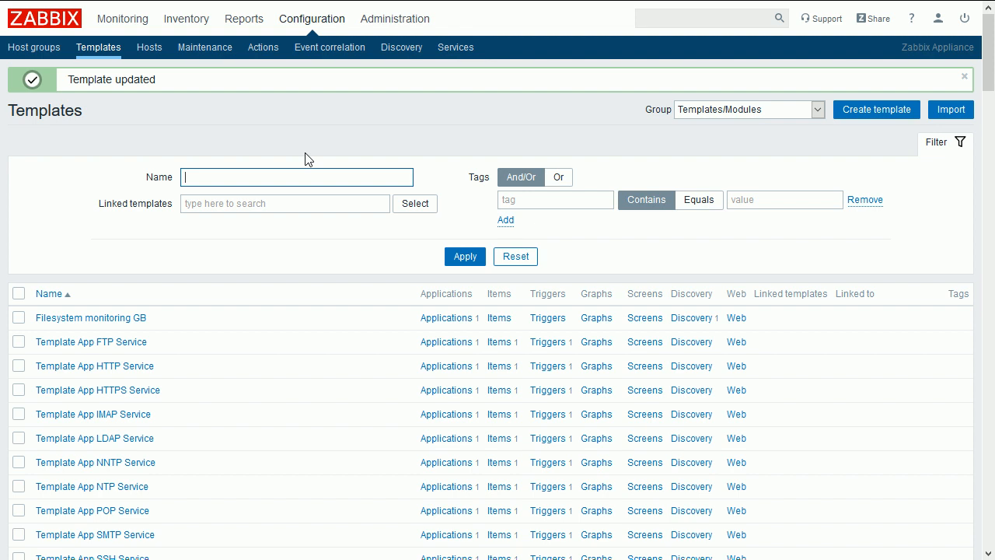
Link the Filesystem monitoring GB template to the Zabbix server host and update the host.
{"action": "left_click", "coordinate": [315, 19]}
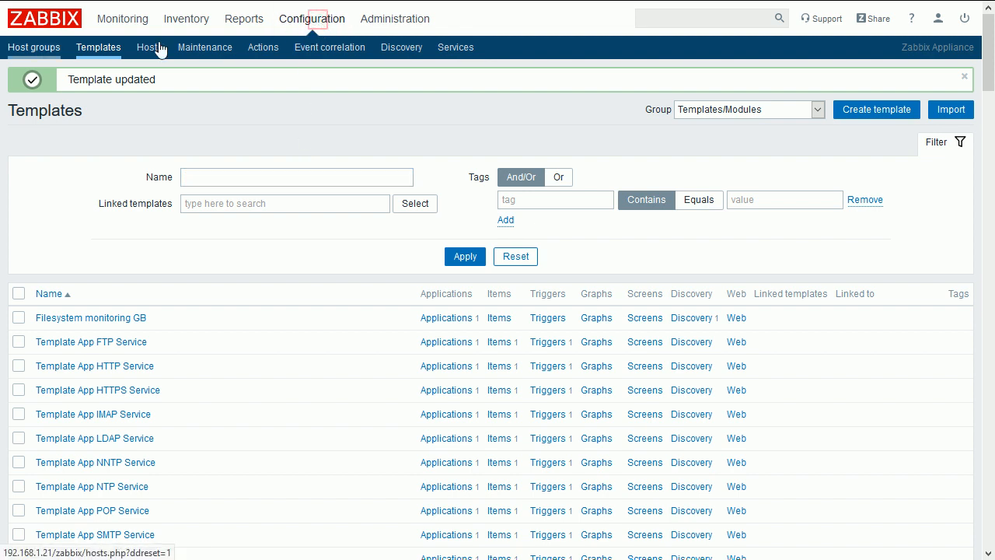
{"action": "left_click", "coordinate": [153, 48]}
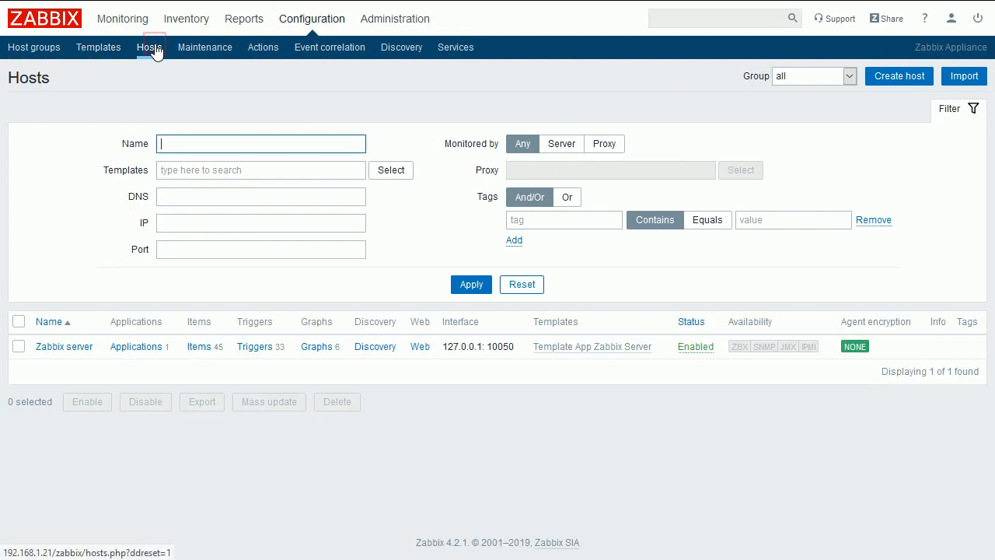
{"action": "left_click", "coordinate": [55, 348]}
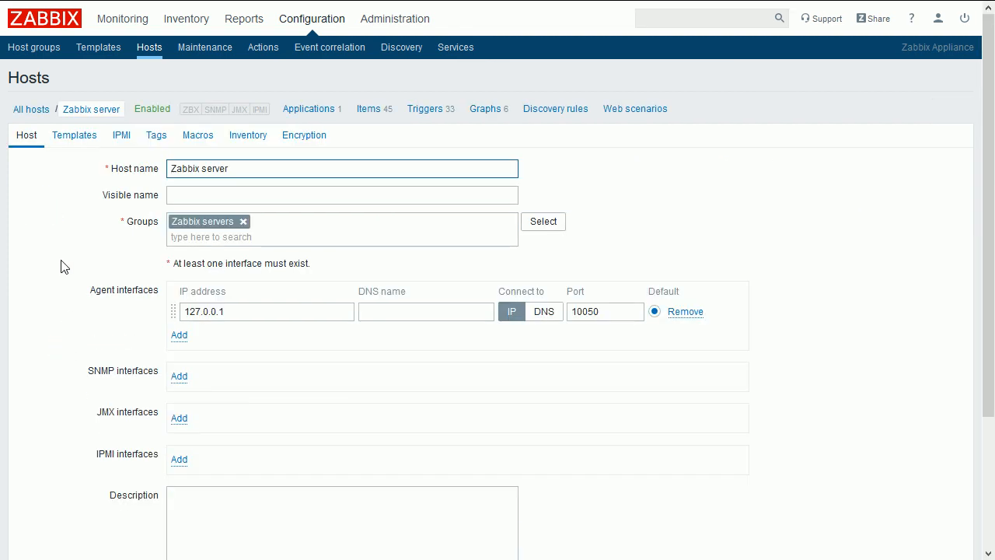
{"action": "left_click", "coordinate": [77, 137]}
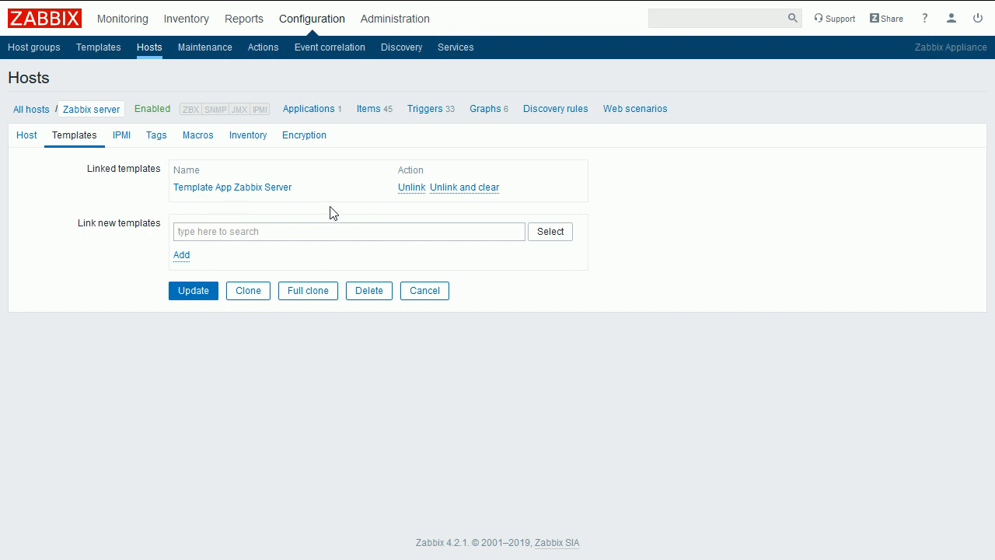
{"action": "left_click", "coordinate": [263, 232]}
{"action": "type", "text": "mo"}
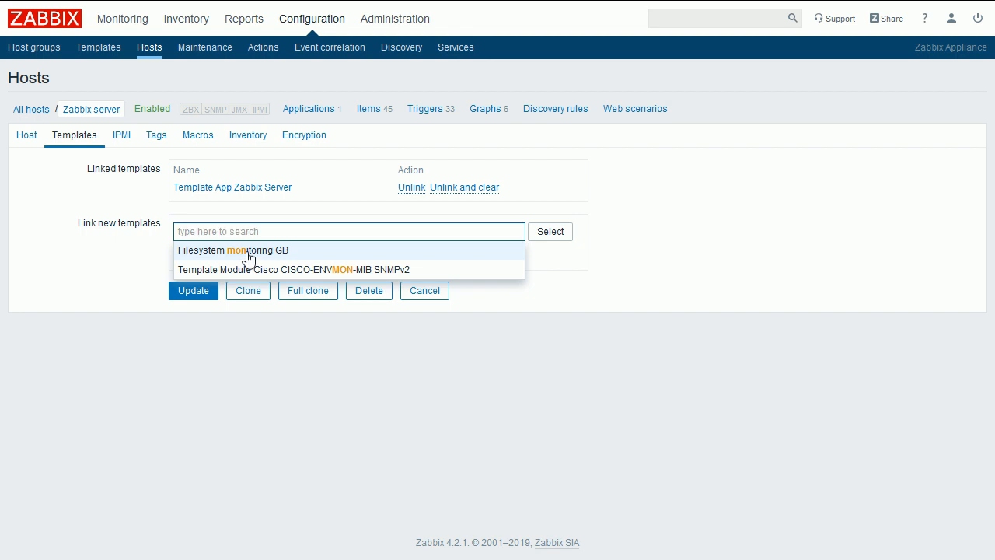
{"action": "left_click", "coordinate": [246, 255]}
{"action": "left_click", "coordinate": [181, 271]}
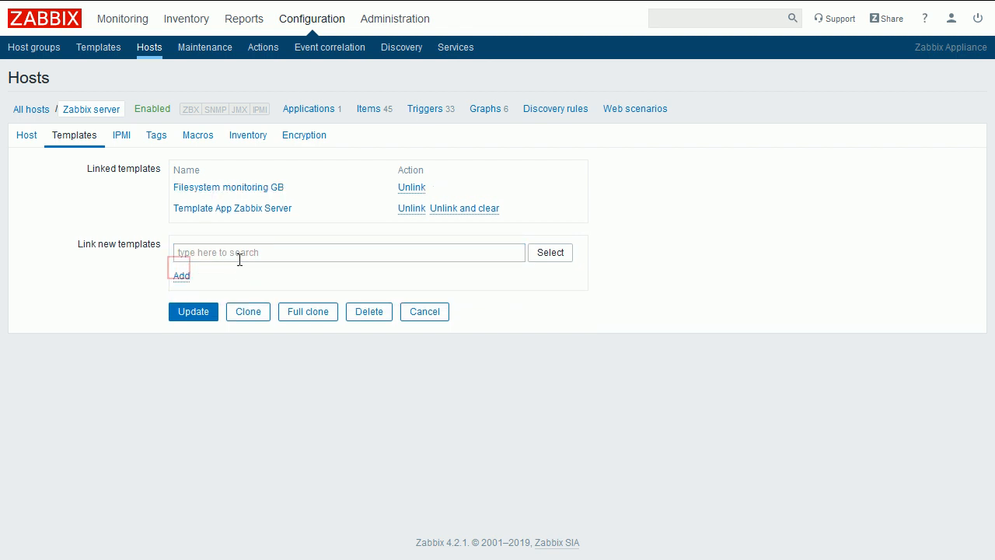
{"action": "left_click", "coordinate": [201, 310]}
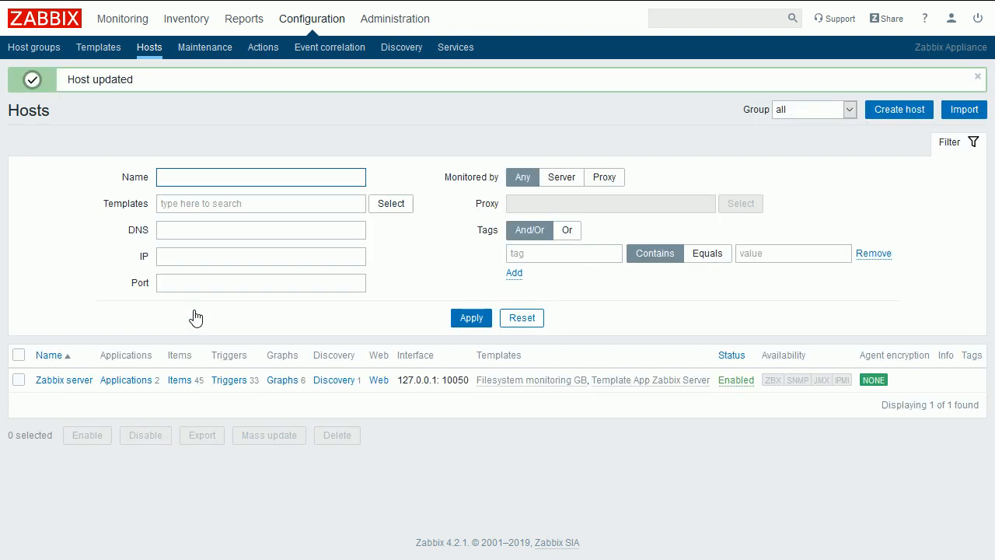
{"action": "double_click", "coordinate": [198, 379]}
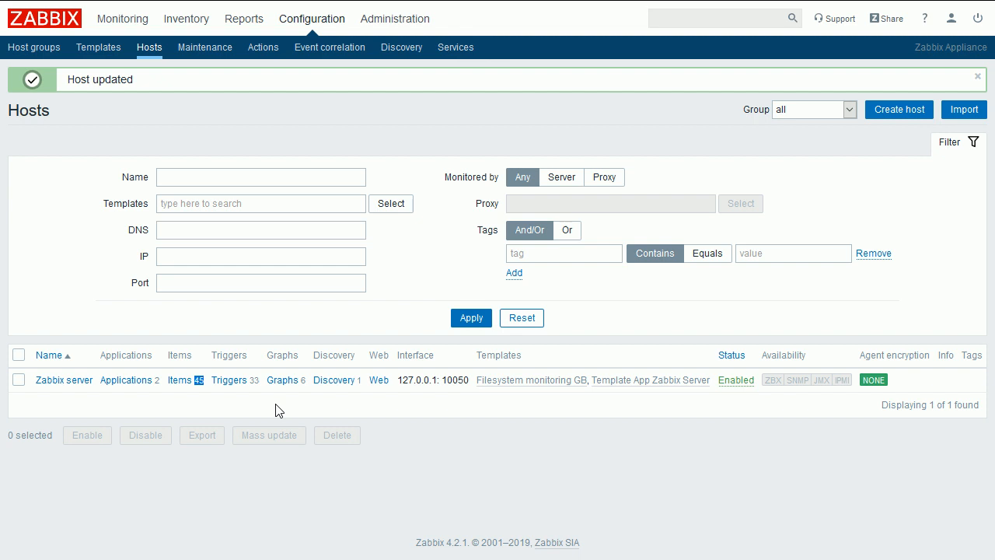
Switch to the root@zabbix terminal and reload the server configuration cache with zabbix_server -R config_cache_reload.
{"action": "key", "text": "alt+Tab"}
{"action": "key", "text": "ctrl+r"}
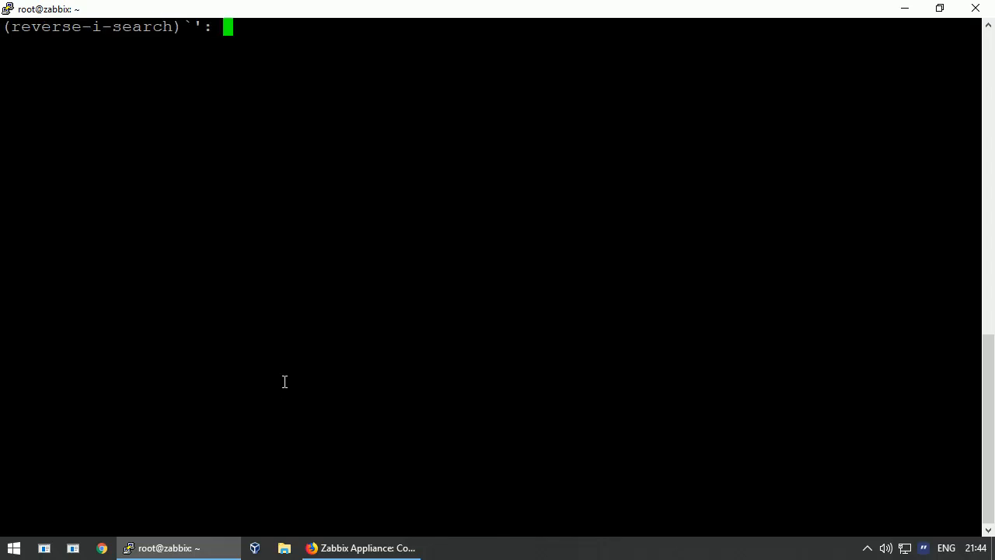
{"action": "type", "text": "rel"}
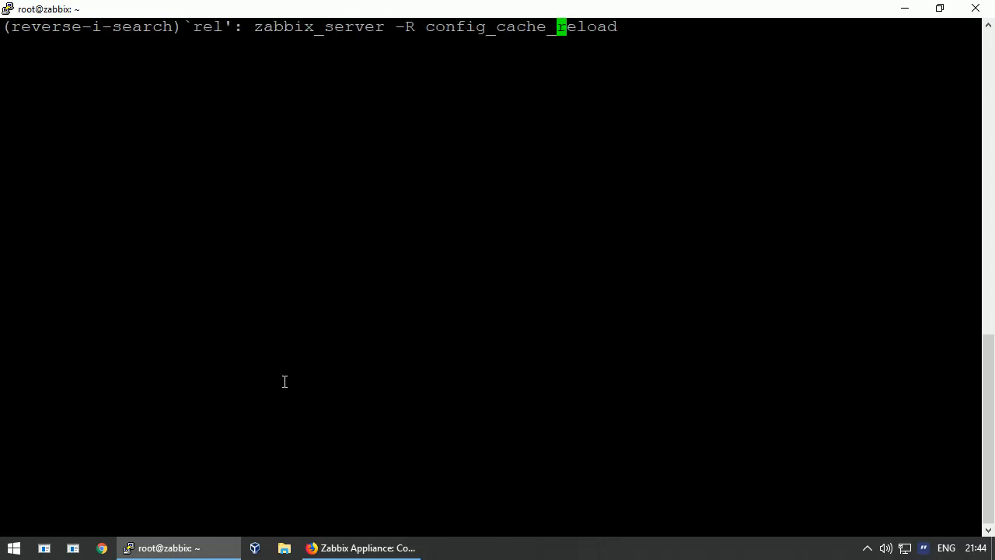
{"action": "key", "text": "Return"}
{"action": "triple_click", "coordinate": [208, 27]}
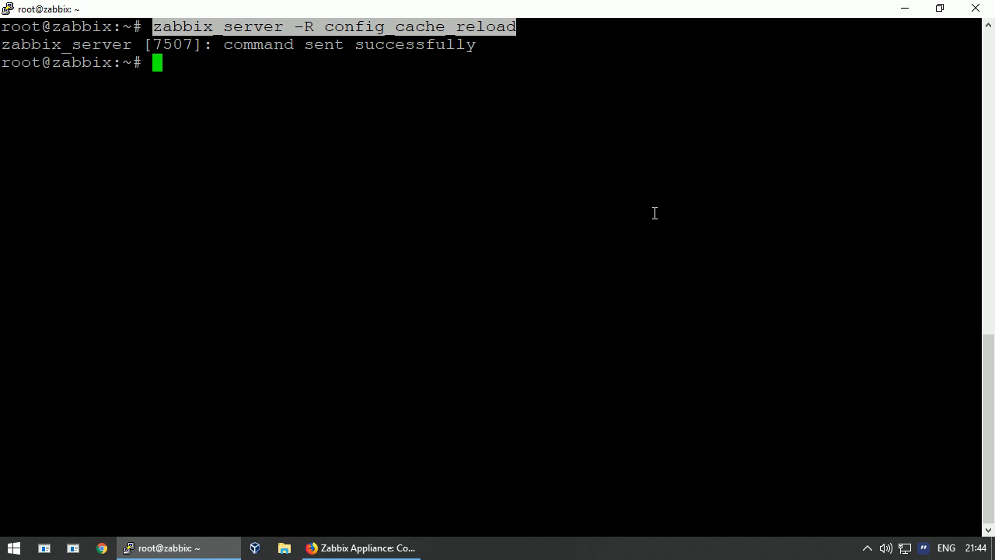
{"action": "left_click", "coordinate": [560, 216]}
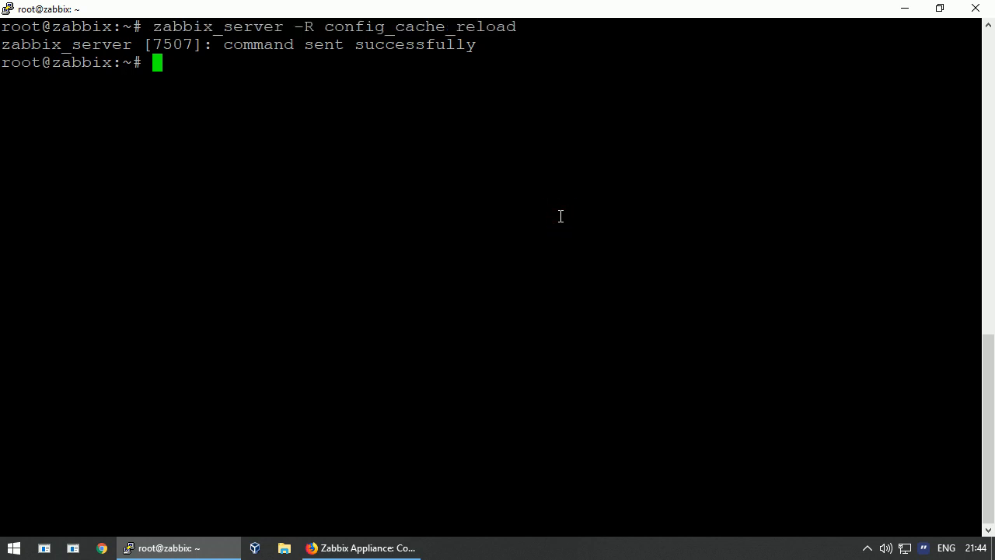
Restart the agent with systemctl restart zabbix-agent.
{"action": "key", "text": "ctrl+r"}
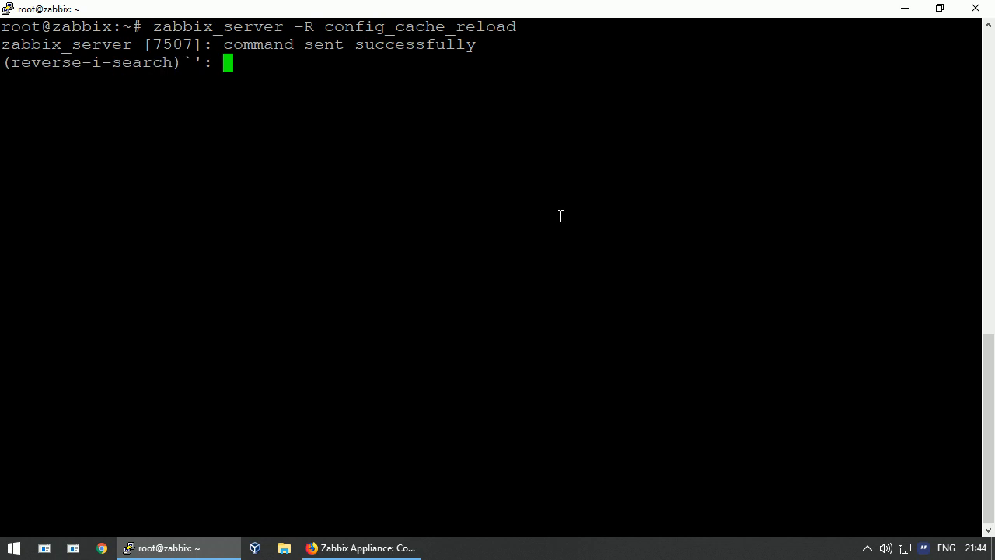
{"action": "type", "text": "res"}
{"action": "key", "text": "Return"}
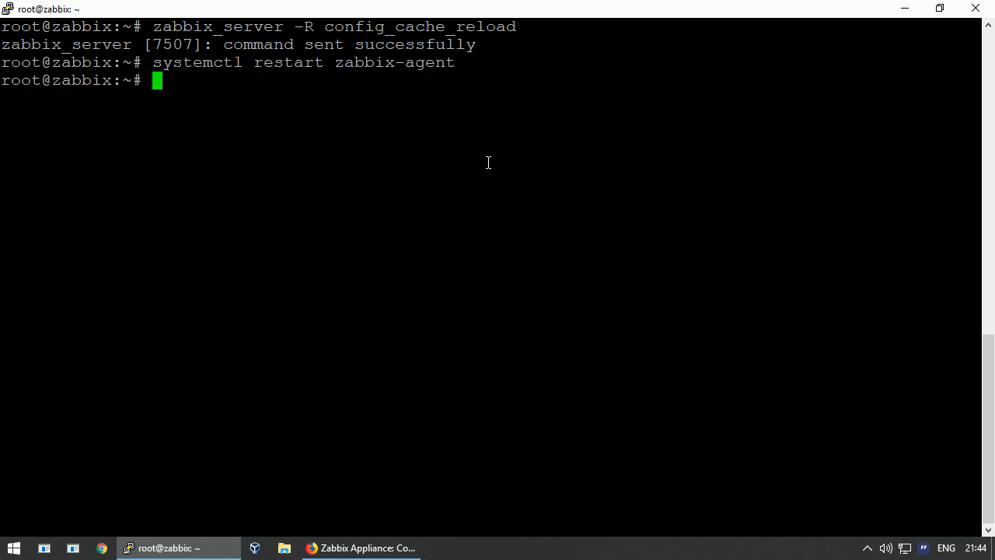
Switch back to Zabbix in Firefox and filter the Zabbix server host's items to the Filesystems application to check the discovered items.
{"action": "left_click", "coordinate": [343, 549]}
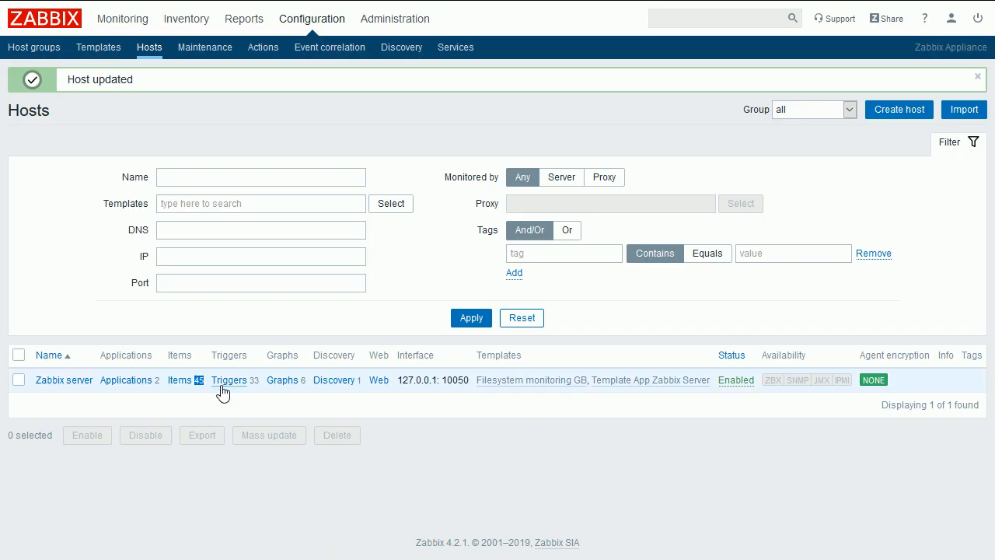
{"action": "left_click", "coordinate": [149, 53]}
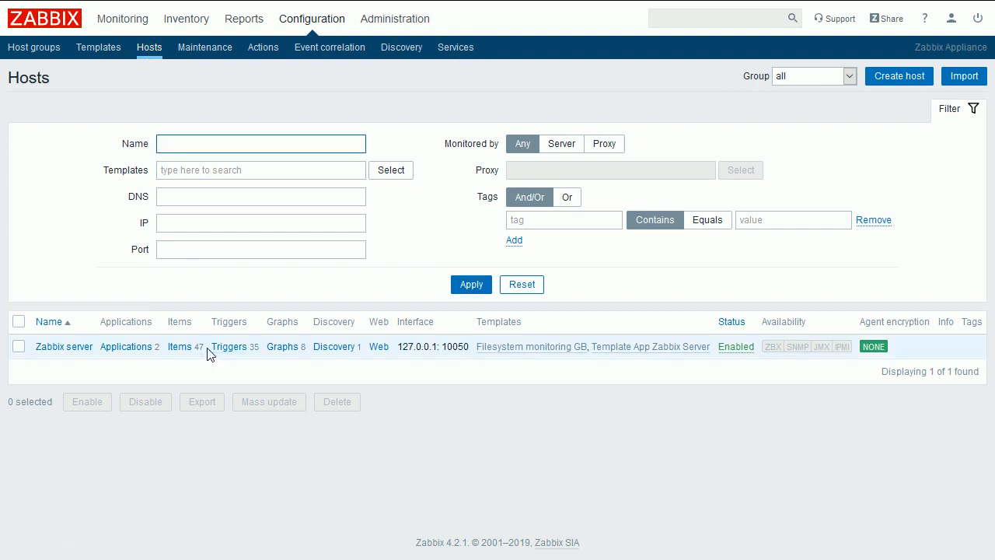
{"action": "left_click", "coordinate": [180, 346]}
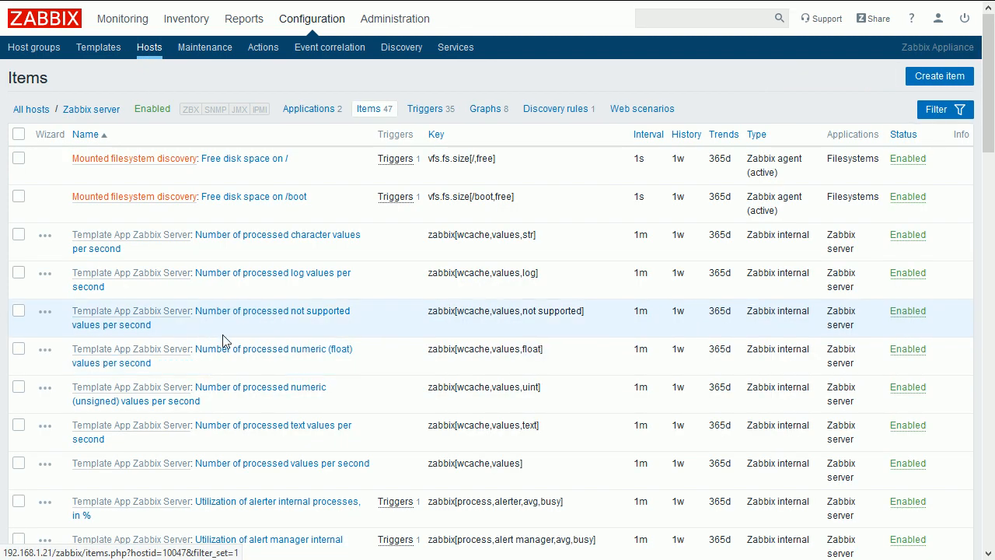
{"action": "left_click", "coordinate": [930, 109]}
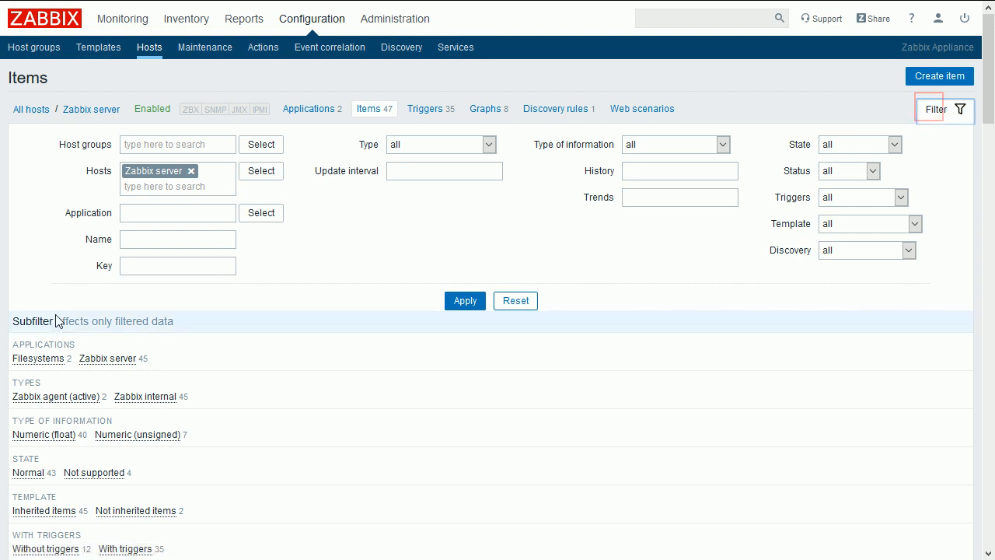
{"action": "left_click", "coordinate": [38, 361]}
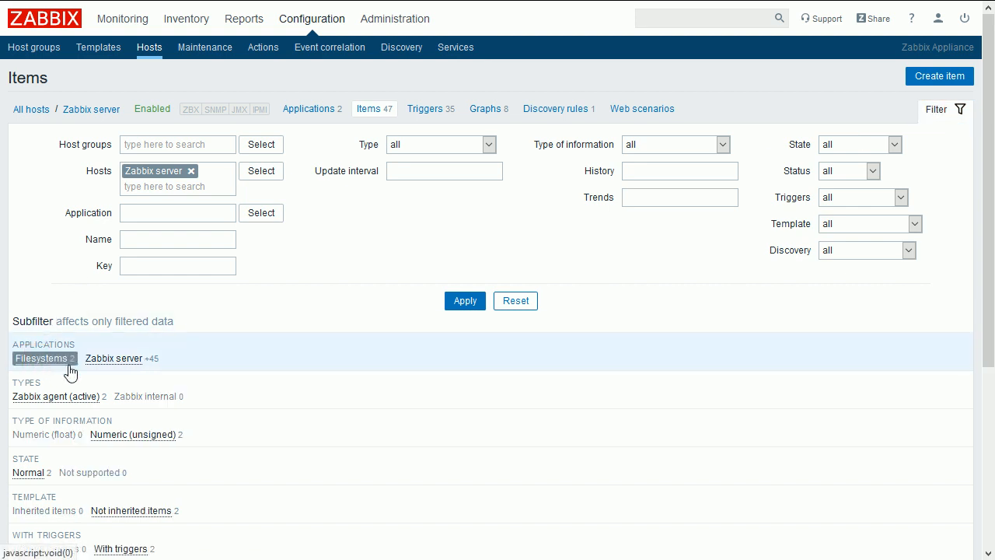
{"action": "left_click", "coordinate": [931, 110]}
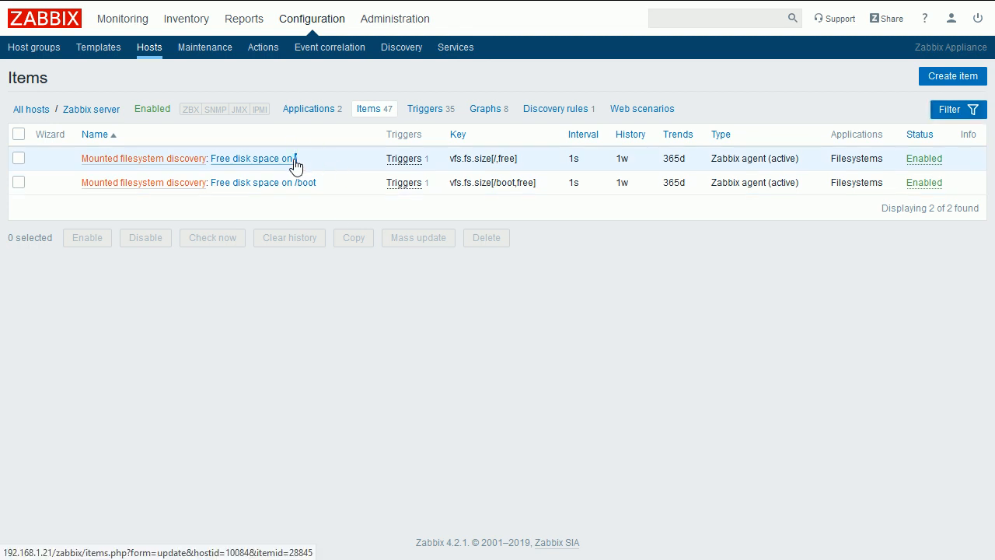
{"action": "left_click_drag", "start_coordinate": [321, 184], "coordinate": [295, 191]}
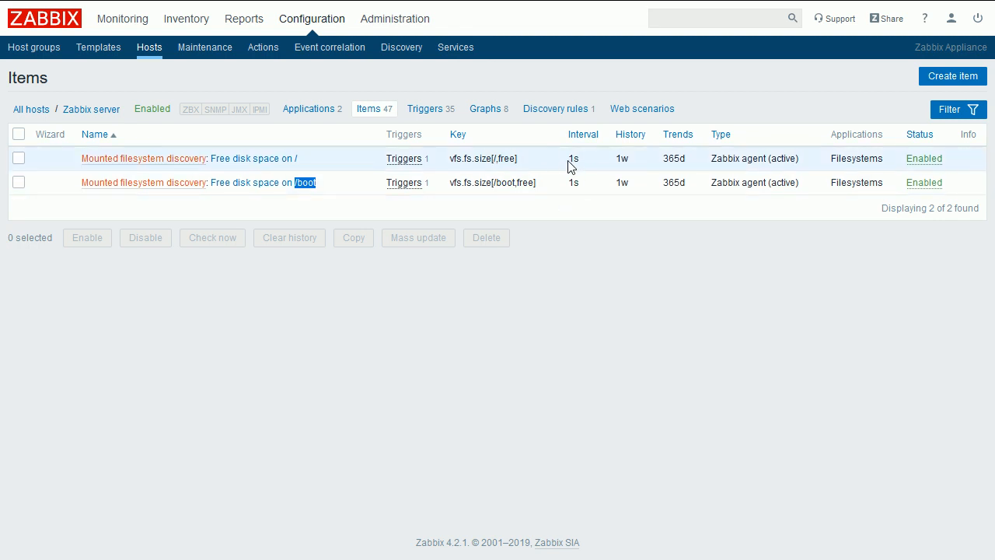
Run grep Active on /etc/zabbix/zabbix_agentd.conf in the terminal to check RefreshActiveChecks, and check the /boot item's type back in Firefox.
{"action": "key", "text": "alt+Tab"}
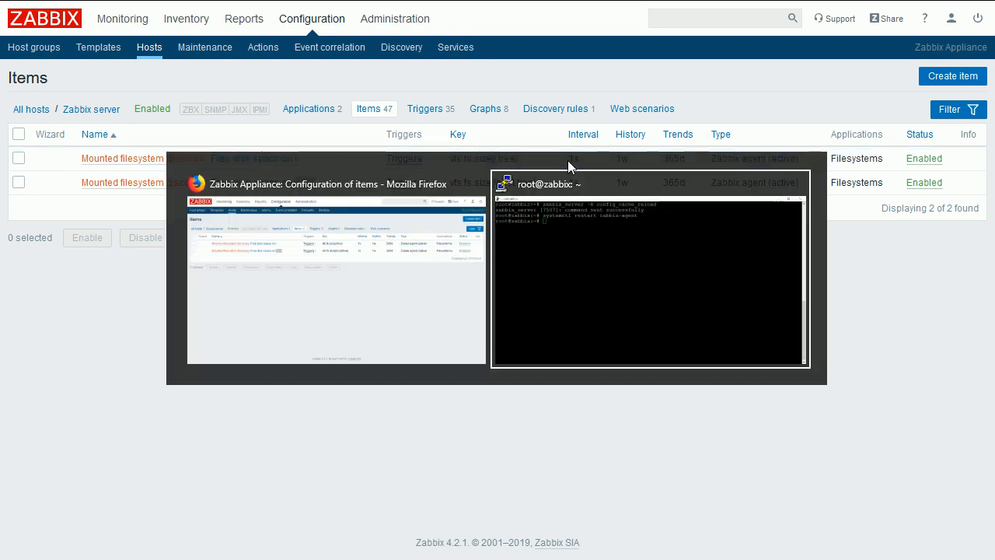
{"action": "key", "text": "Return"}
{"action": "key", "text": "Return"}
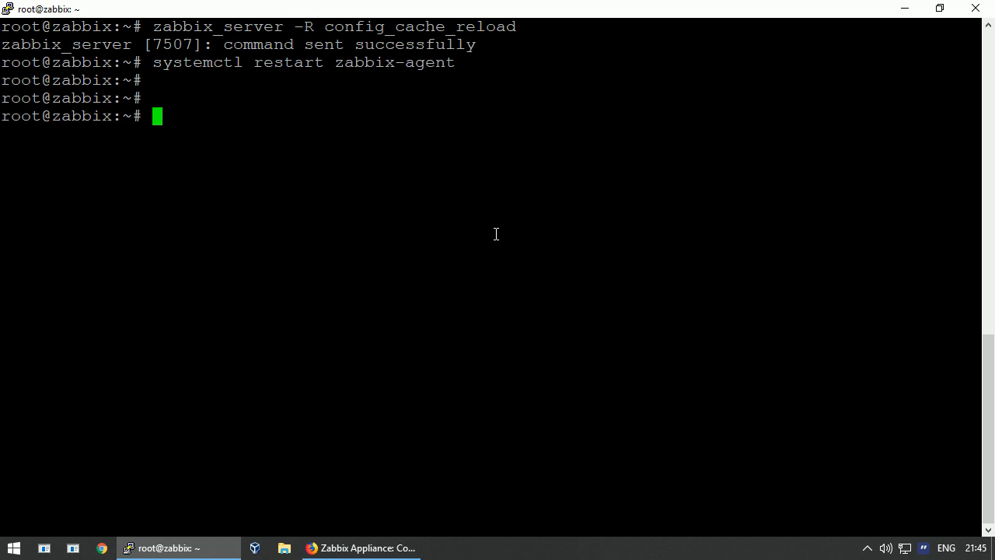
{"action": "type", "text": "grep "}
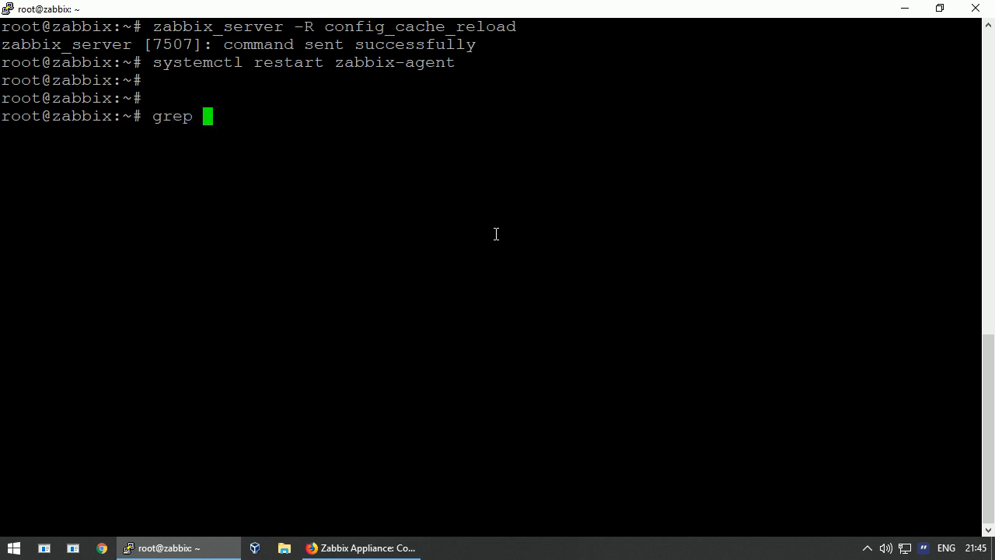
{"action": "type", "text": "Active /"}
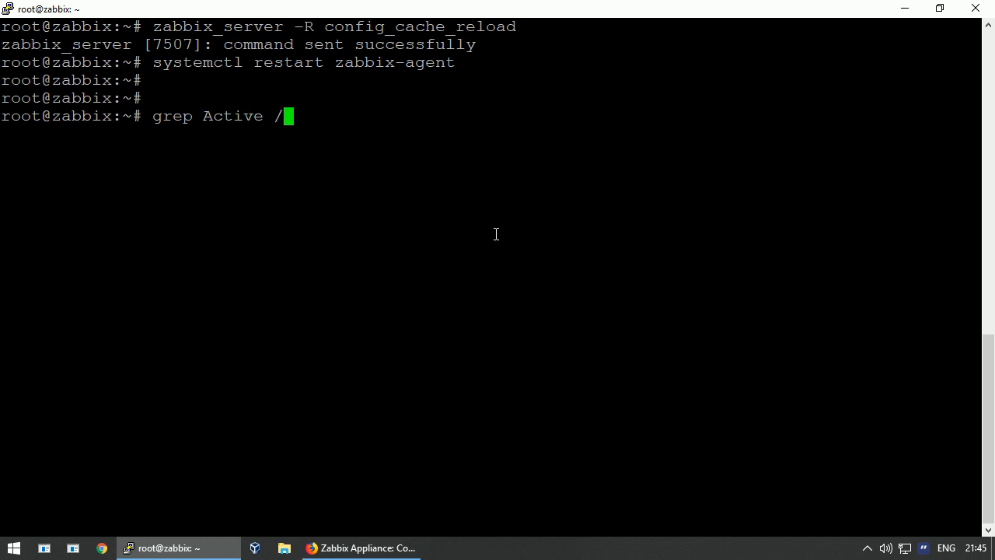
{"action": "type", "text": "etc/zabbix/zabbix_"}
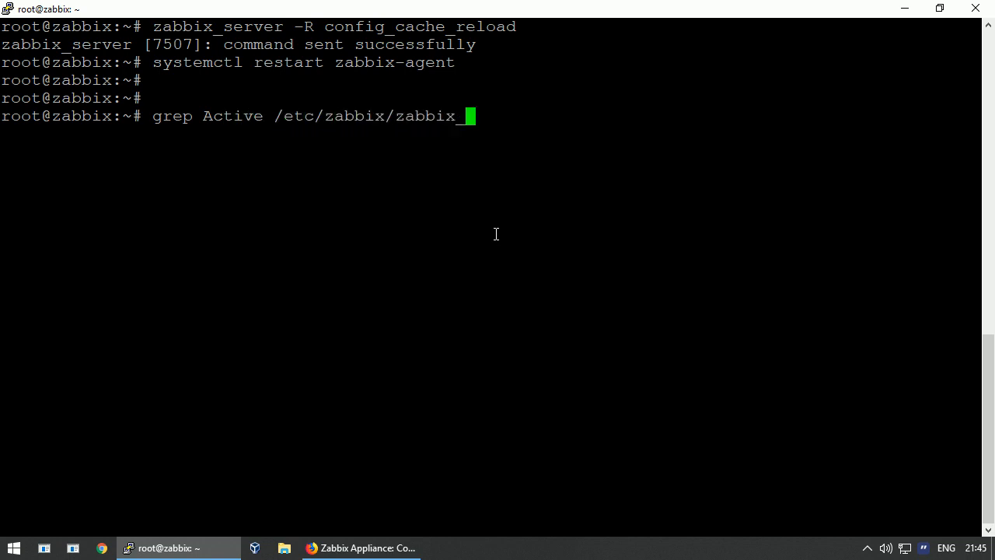
{"action": "key", "text": "Tab"}
{"action": "type", "text": "c"}
{"action": "key", "text": "Tab"}
{"action": "key", "text": "Return"}
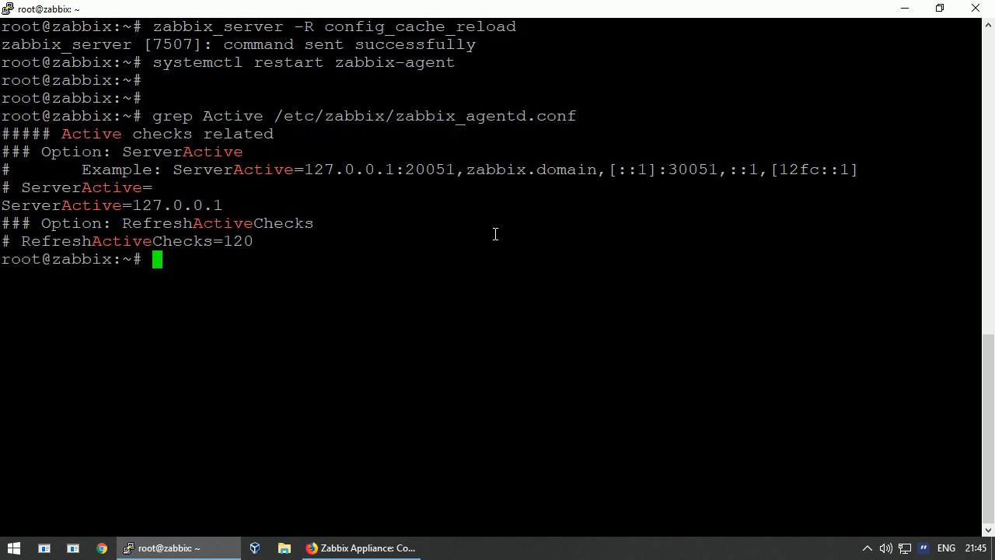
{"action": "double_click", "coordinate": [141, 240]}
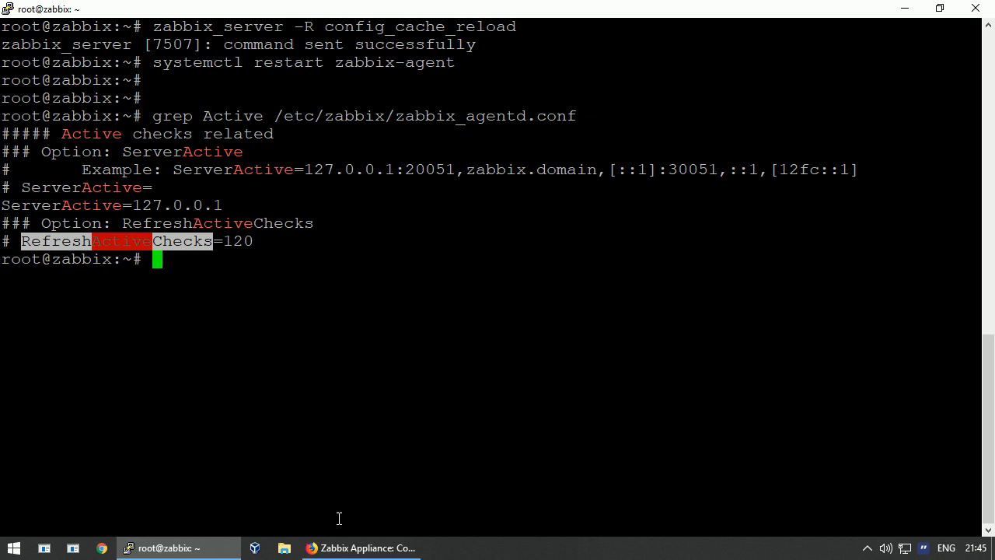
{"action": "left_click", "coordinate": [336, 547]}
{"action": "left_click_drag", "start_coordinate": [712, 182], "coordinate": [794, 183]}
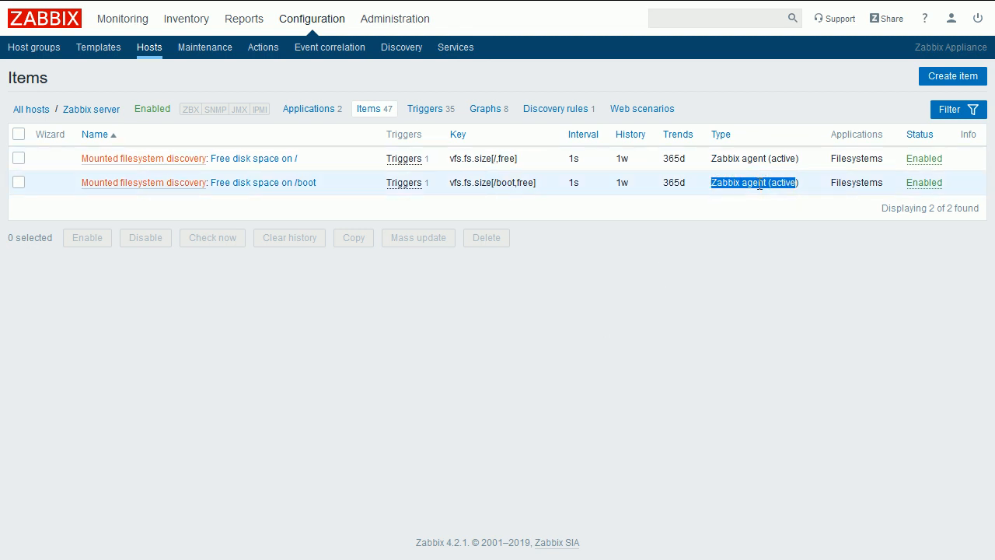
Return to the terminal and rerun zabbix_server -R config_cache_reload from the command history.
{"action": "key", "text": "alt+Tab"}
{"action": "key", "text": "Return"}
{"action": "key", "text": "Return"}
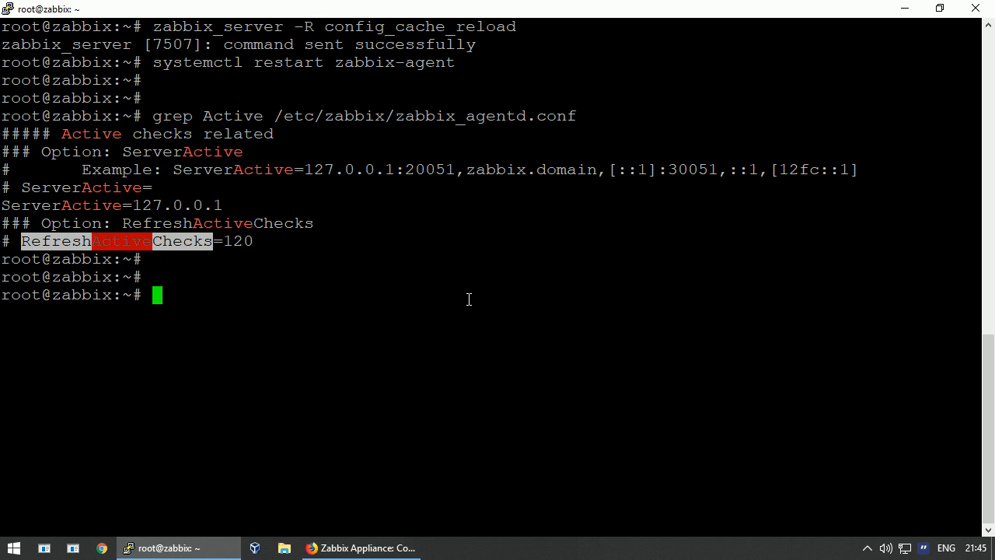
{"action": "key", "text": "Up"}
{"action": "key", "text": "Up"}
{"action": "key", "text": "Up"}
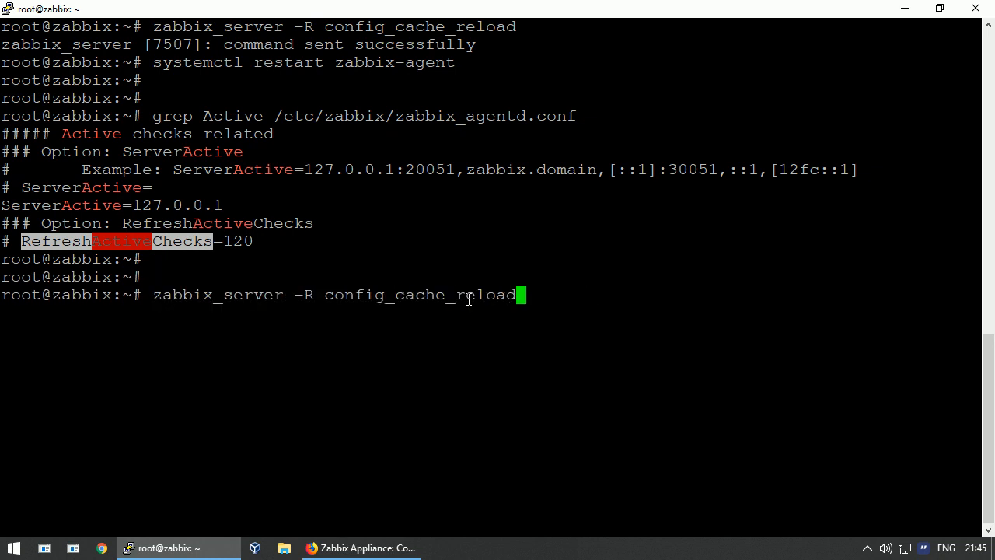
{"action": "key", "text": "Return"}
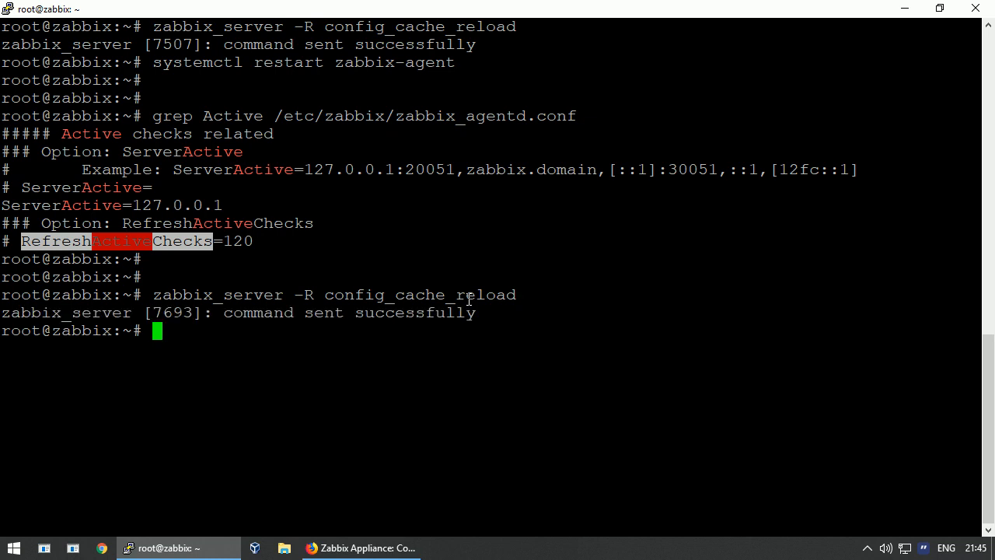
Rerun systemctl restart zabbix-agent from the command history and switch back to the Zabbix items list in Firefox.
{"action": "key", "text": "Return"}
{"action": "key", "text": "Return"}
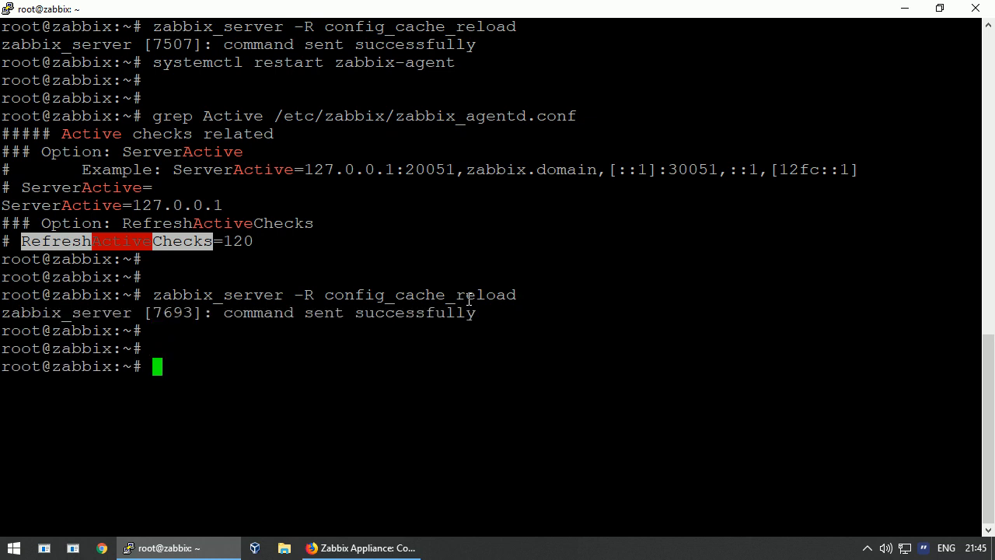
{"action": "key", "text": "Up"}
{"action": "key", "text": "Up"}
{"action": "key", "text": "Up"}
{"action": "key", "text": "Return"}
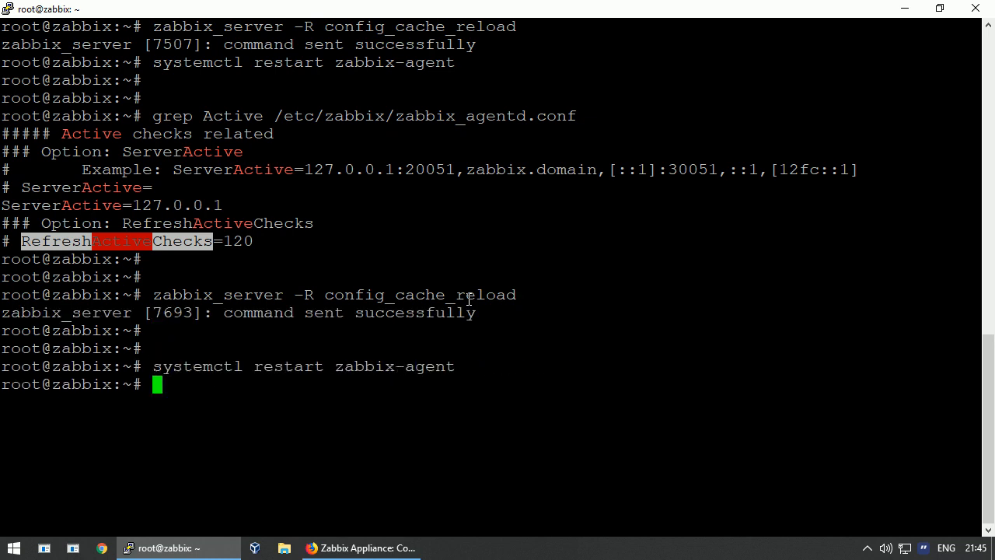
{"action": "left_click", "coordinate": [356, 547]}
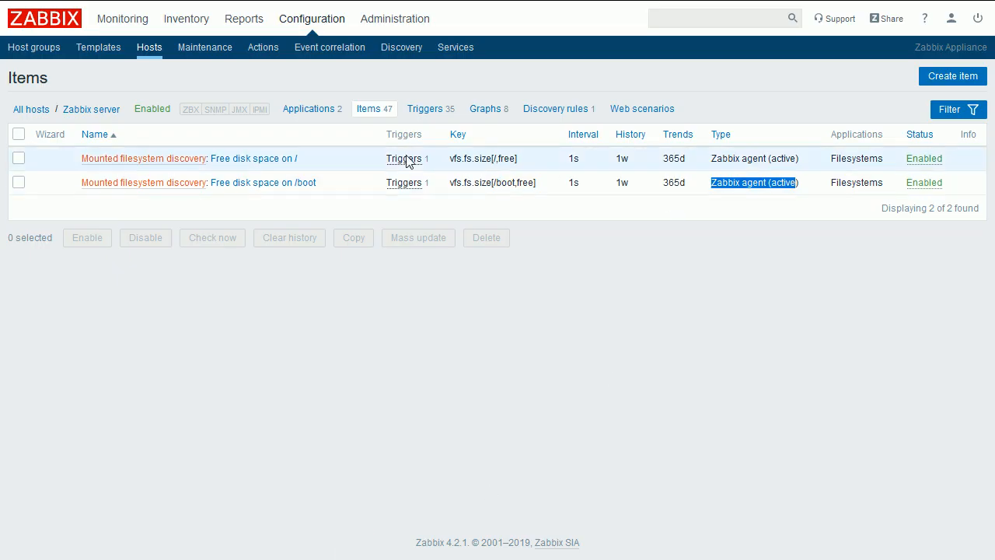
Check the latest free disk space values for / and /boot on the Zabbix server host, and view the current problems list.
{"action": "mouse_move", "coordinate": [116, 18]}
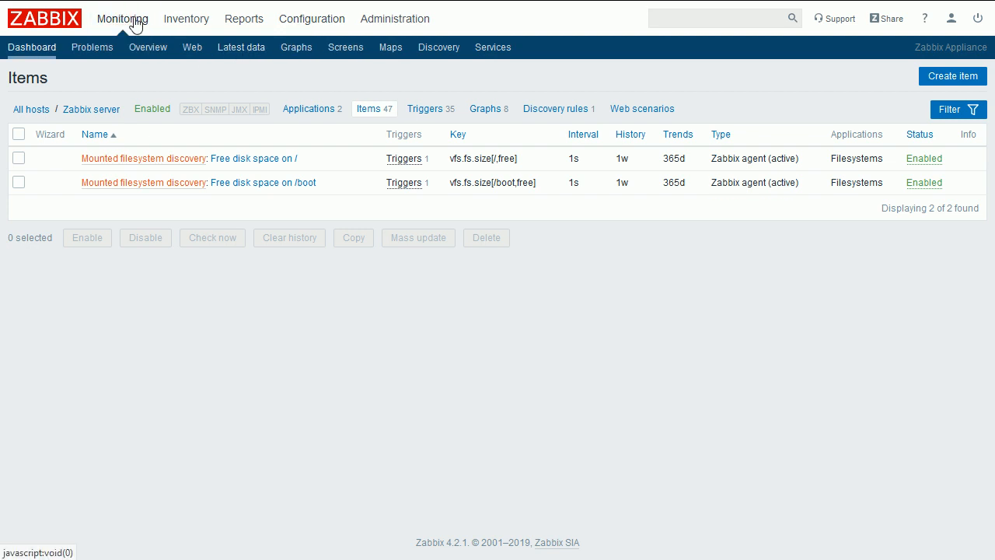
{"action": "left_click", "coordinate": [240, 50]}
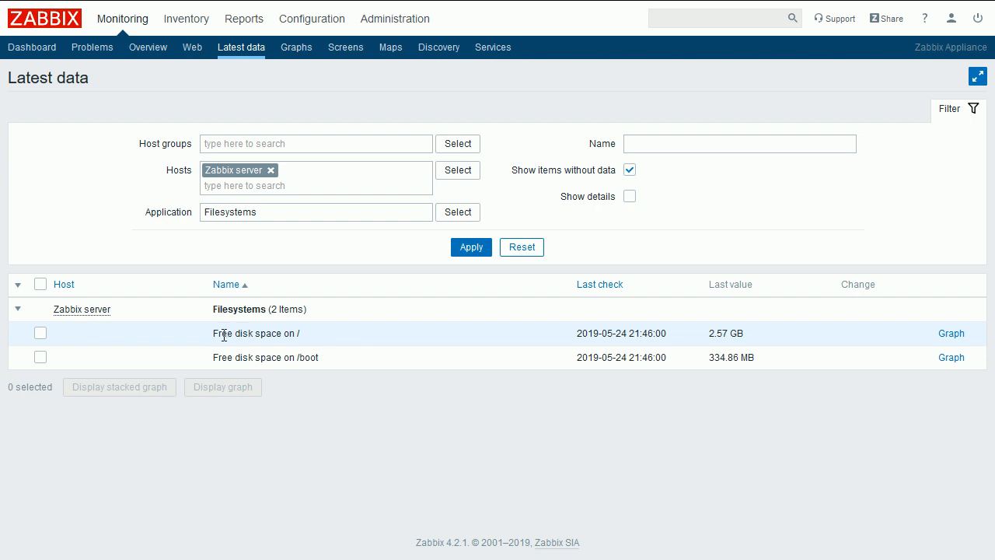
{"action": "double_click", "coordinate": [302, 332]}
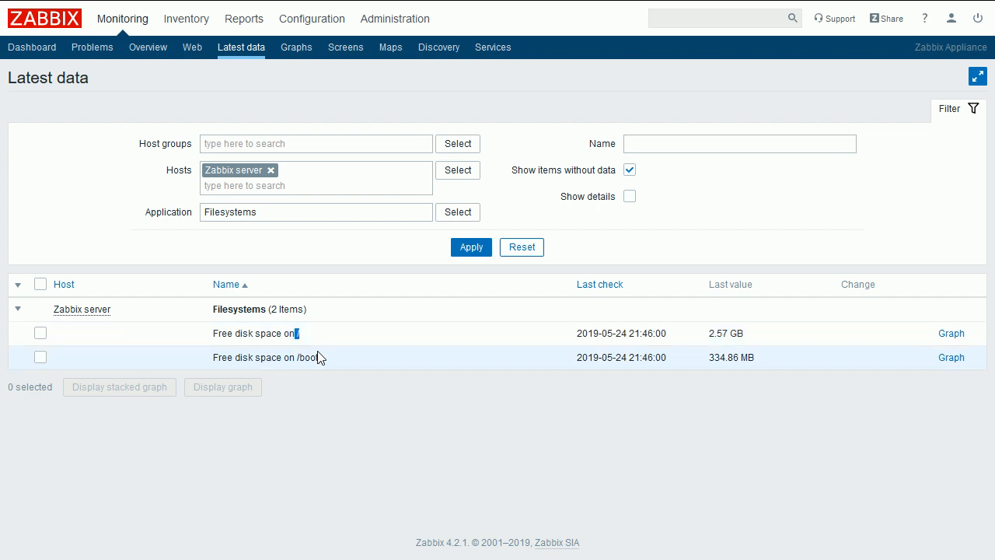
{"action": "left_click_drag", "start_coordinate": [321, 357], "coordinate": [303, 358]}
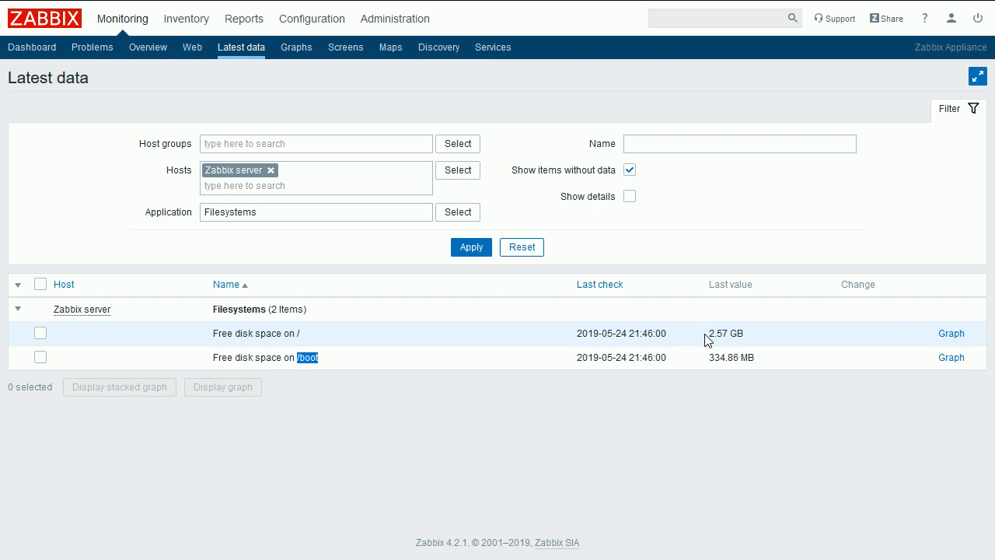
{"action": "left_click_drag", "start_coordinate": [709, 333], "coordinate": [743, 359]}
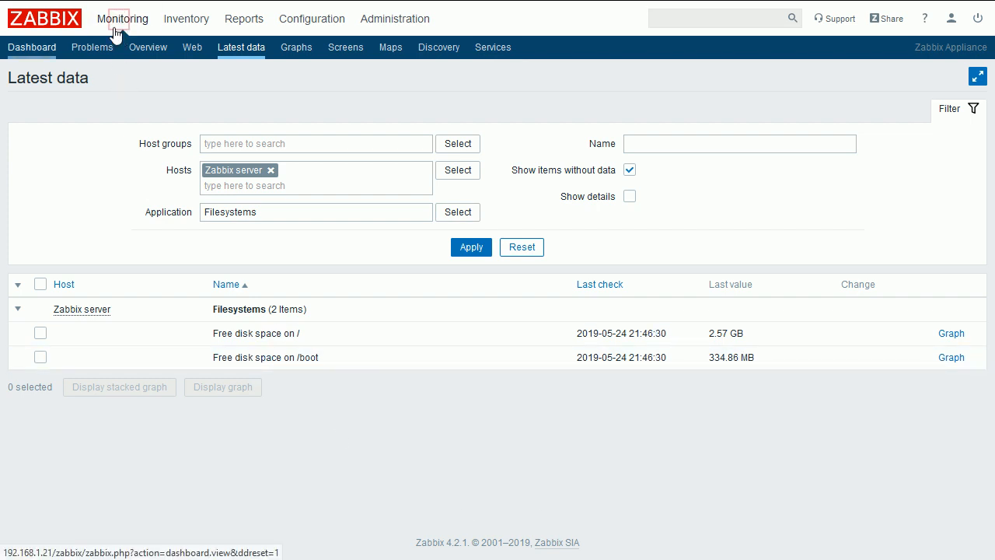
{"action": "left_click", "coordinate": [92, 50]}
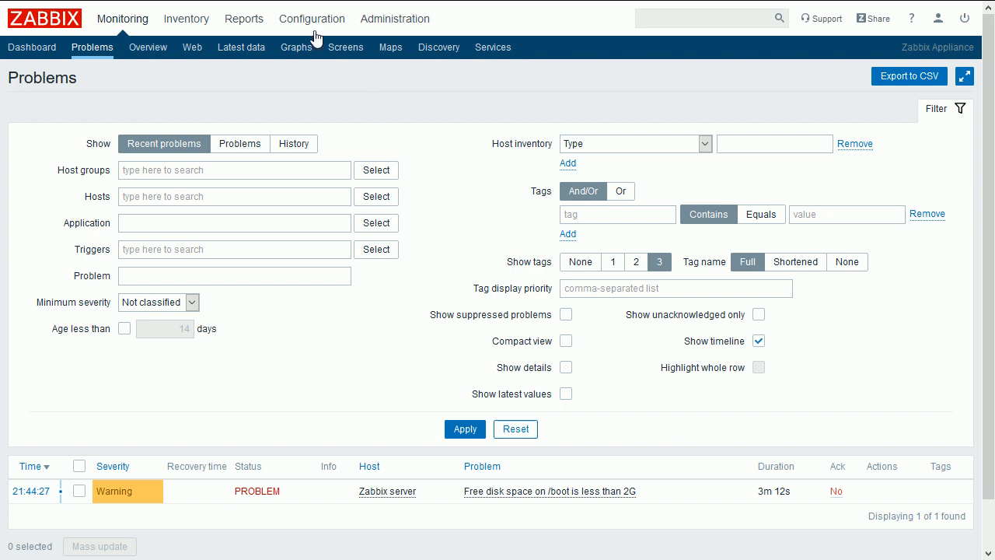
Open the free disk space trigger prototype of the Filesystem monitoring GB template's mounted filesystem discovery rule for editing.
{"action": "mouse_move", "coordinate": [311, 25]}
{"action": "left_click", "coordinate": [103, 49]}
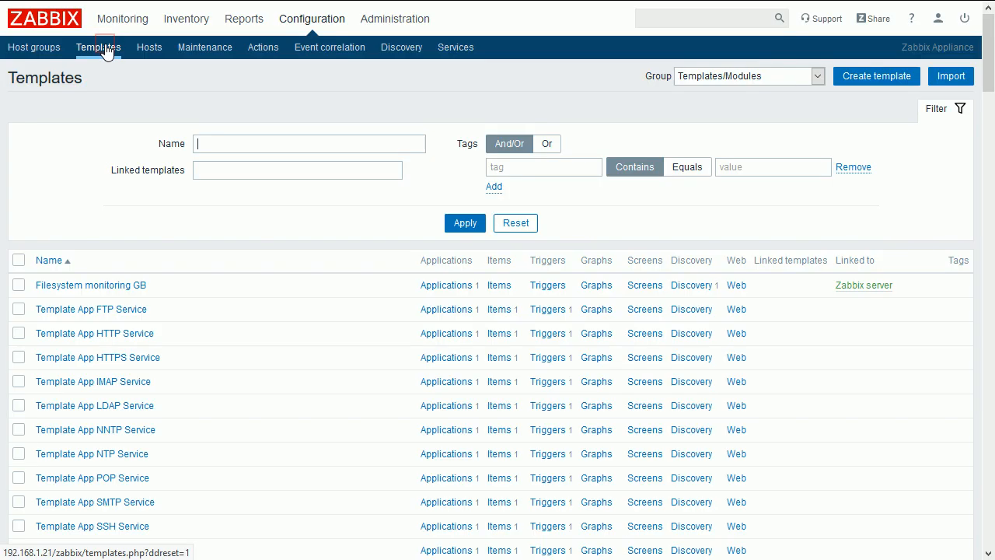
{"action": "left_click", "coordinate": [694, 286]}
{"action": "left_click", "coordinate": [359, 159]}
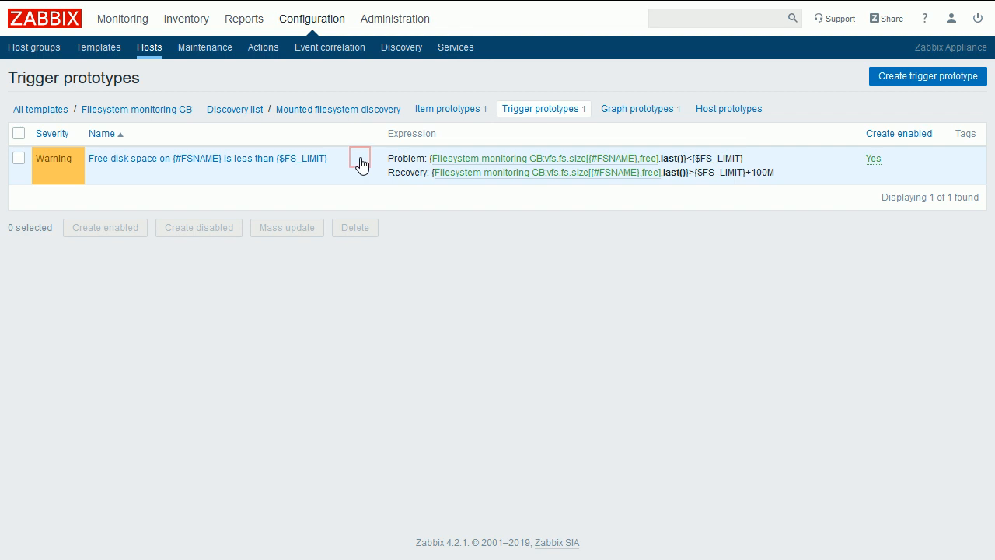
{"action": "left_click", "coordinate": [244, 159]}
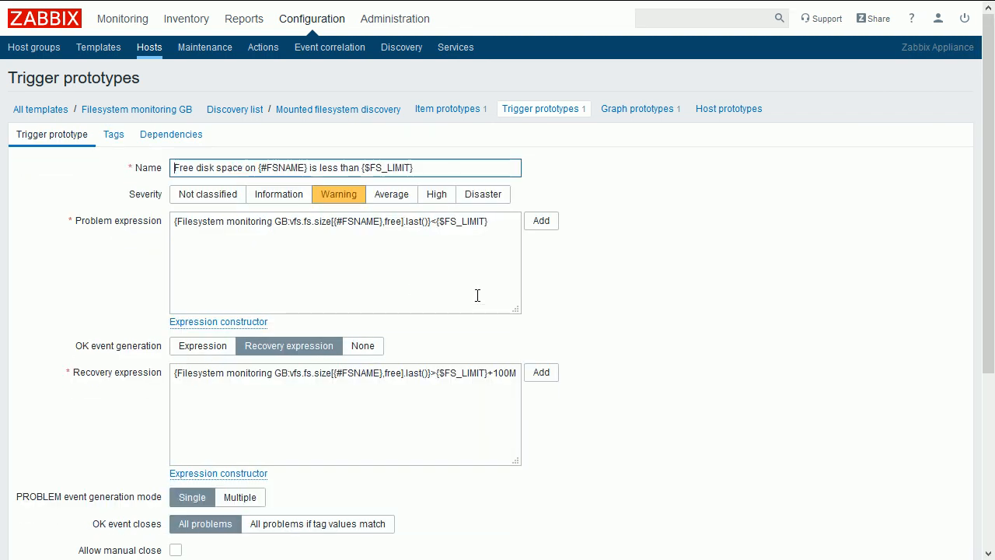
Copy {#FSNAME} from the prototype's name and add it as macro context in the problem expression, giving {$FS_LIMIT:"{#FSNAME}"}.
{"action": "left_click_drag", "start_coordinate": [260, 168], "coordinate": [307, 169]}
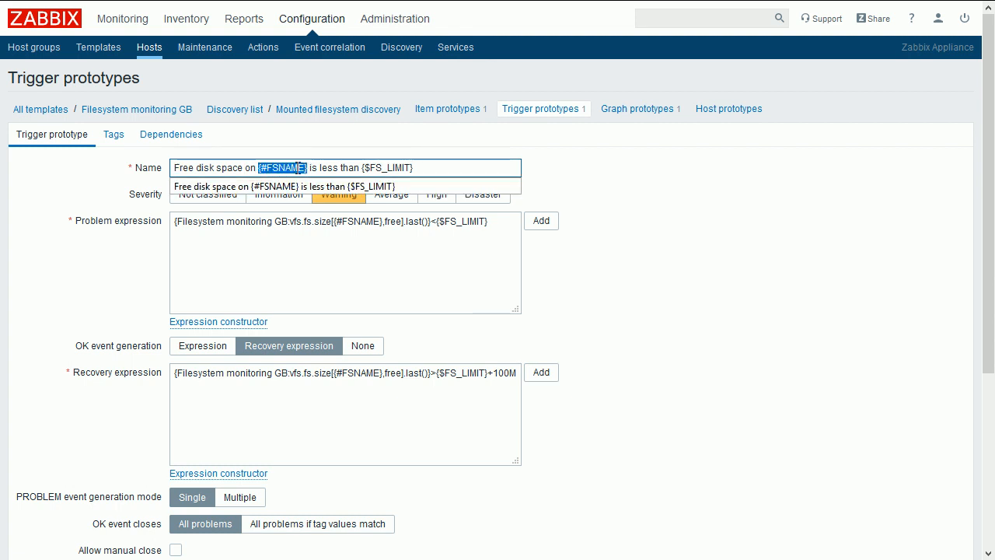
{"action": "right_click", "coordinate": [297, 167]}
{"action": "left_click", "coordinate": [334, 218]}
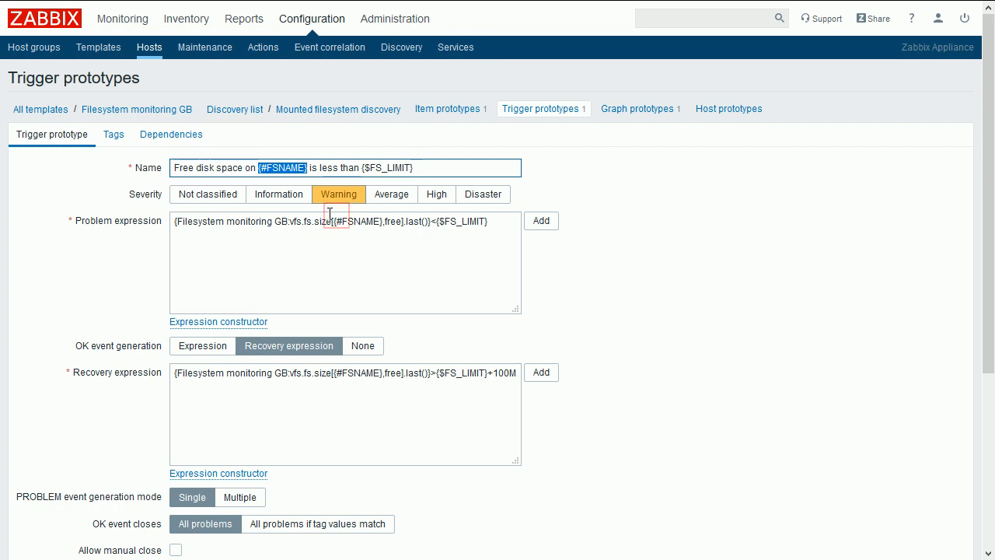
{"action": "left_click", "coordinate": [488, 221]}
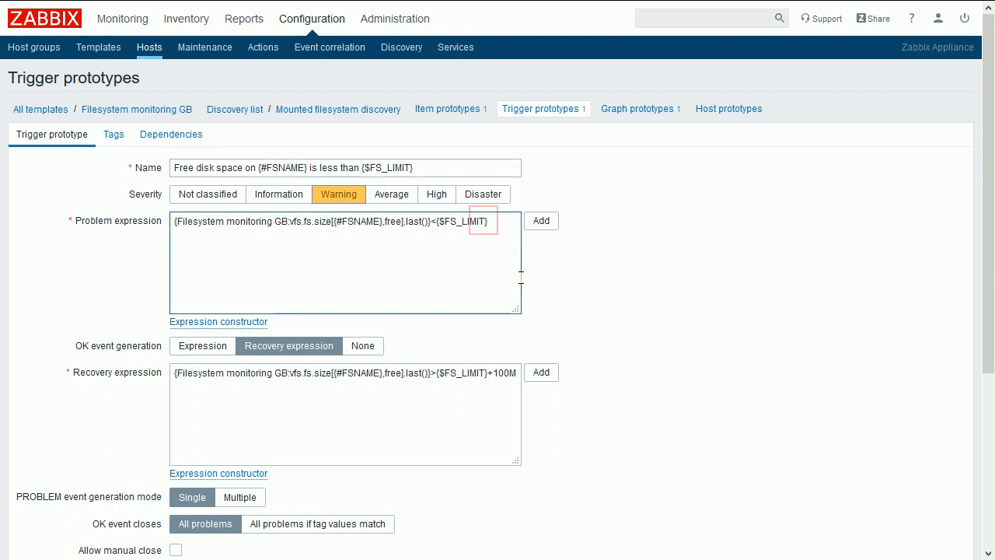
{"action": "left_click_drag", "start_coordinate": [513, 309], "coordinate": [685, 302]}
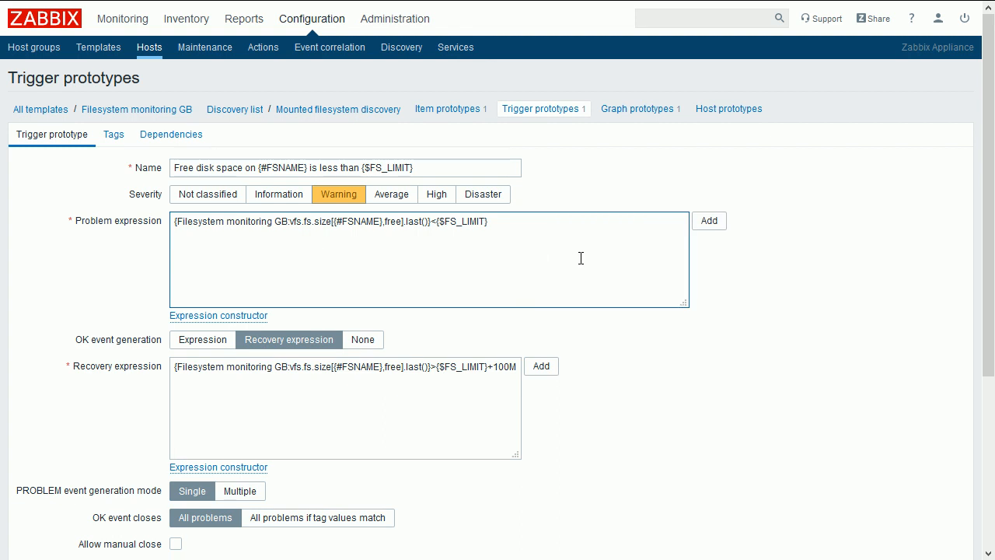
{"action": "type", "text": ":\"\""}
{"action": "key", "text": "ctrl+v"}
Widen the recovery expression box and change its macro to {$FS_LIMIT:"{#FSNAME}"}, keeping the +100M.
{"action": "left_click_drag", "start_coordinate": [515, 454], "coordinate": [692, 446]}
{"action": "left_click", "coordinate": [489, 370]}
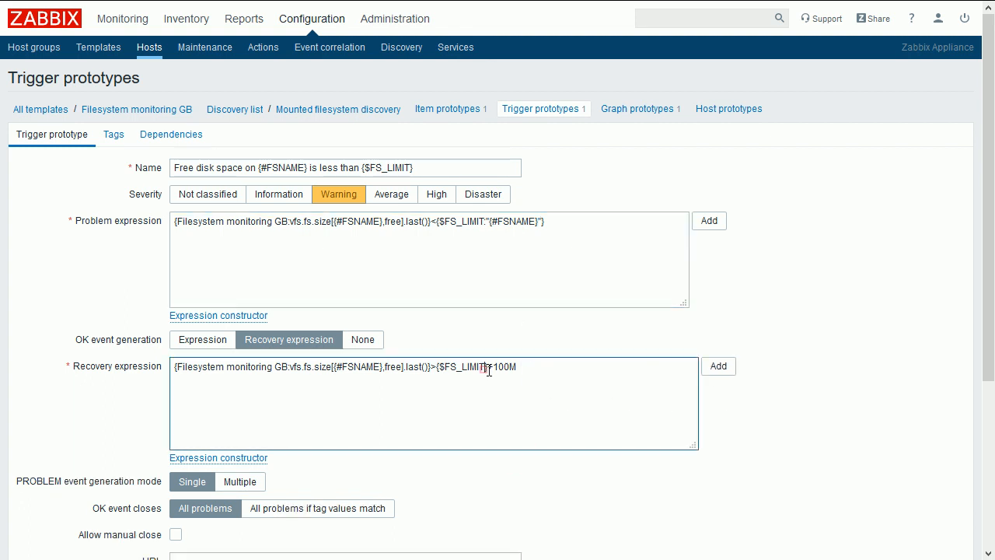
{"action": "type", "text": ":\"\""}
{"action": "key", "text": "ctrl+v"}
Change the macro in the trigger prototype's name to {$FS_LIMIT:"{#FSNAME}"} and save the prototype.
{"action": "left_click", "coordinate": [410, 167]}
{"action": "type", "text": ":\"\""}
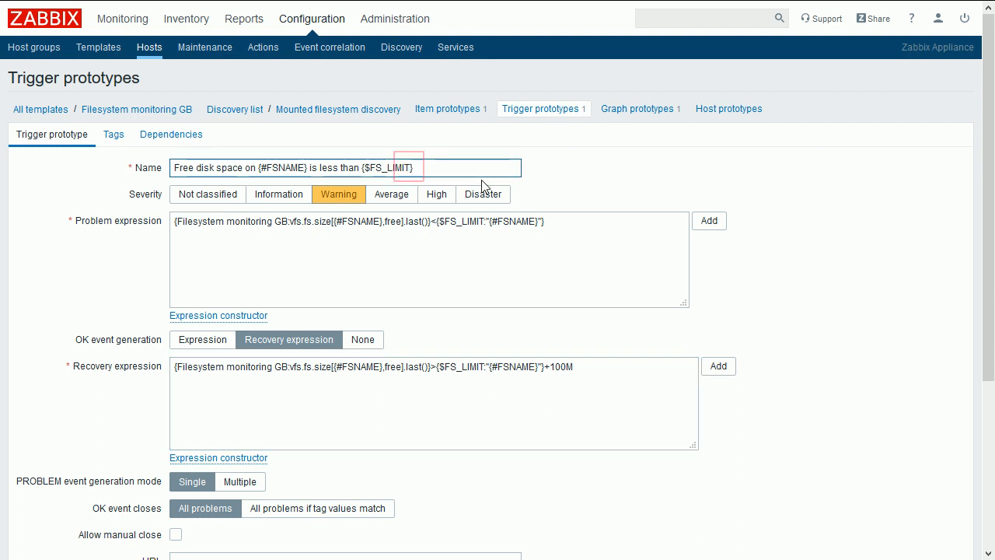
{"action": "key", "text": "Left"}
{"action": "key", "text": "ctrl+v"}
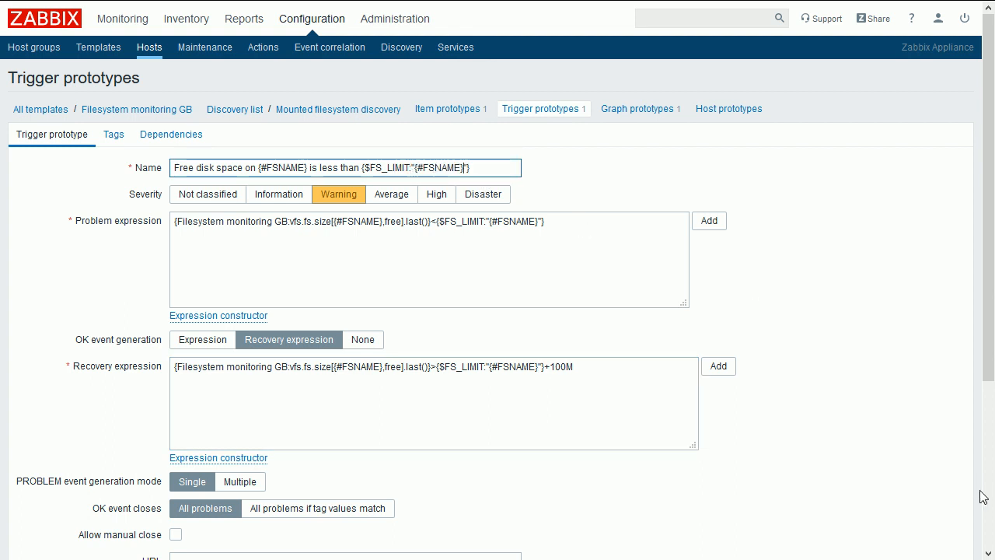
{"action": "scroll", "coordinate": [956, 478], "scroll_direction": "down", "scroll_amount": 3}
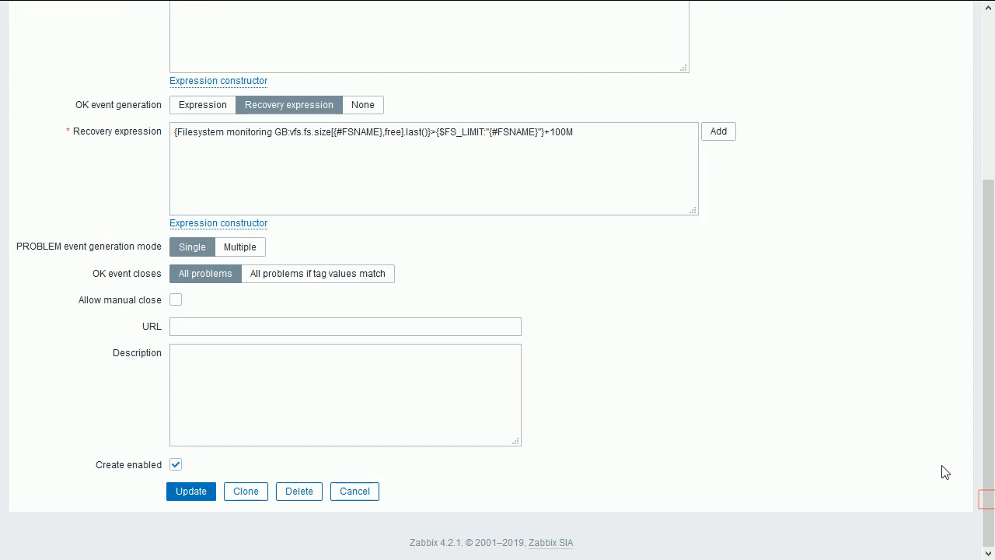
{"action": "left_click", "coordinate": [193, 490]}
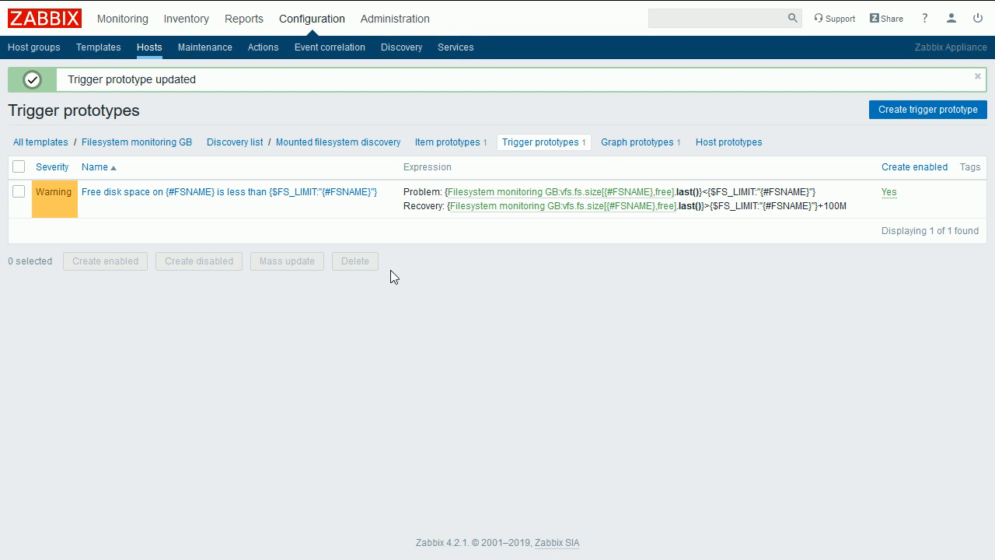
Check the discovery rule's update interval, and inspect the {$FS_LIMIT} macro in the Zabbix server host's discovered /boot trigger.
{"action": "left_click", "coordinate": [232, 141]}
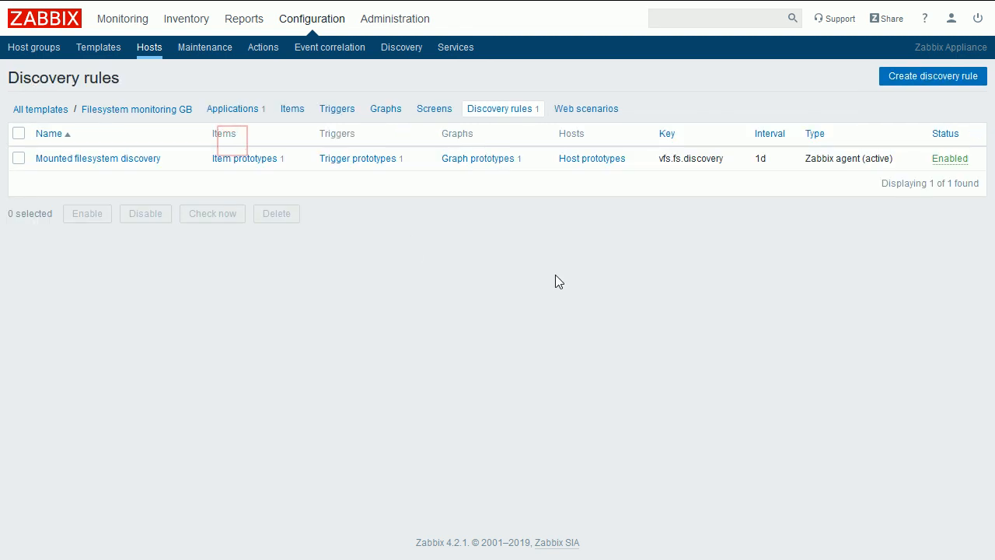
{"action": "double_click", "coordinate": [760, 159]}
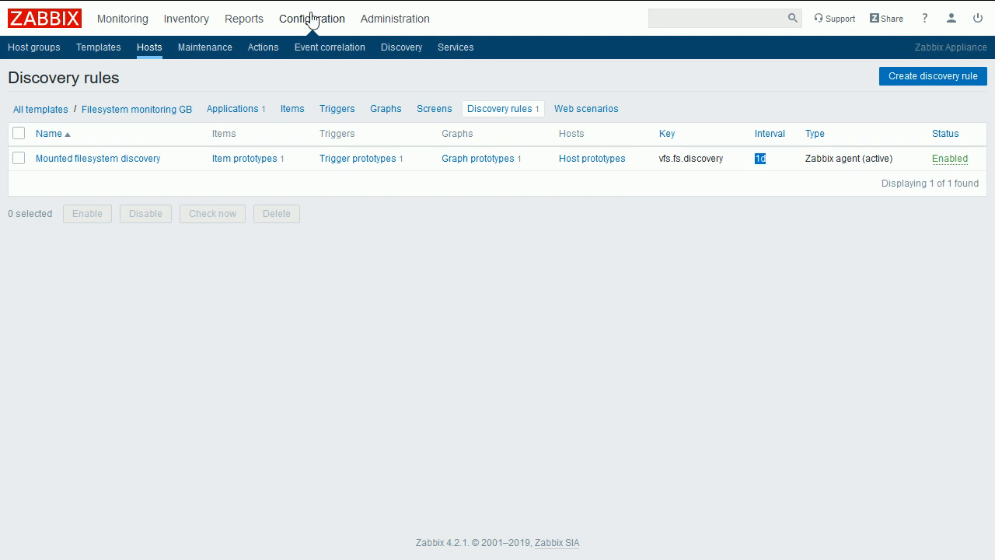
{"action": "left_click", "coordinate": [150, 49]}
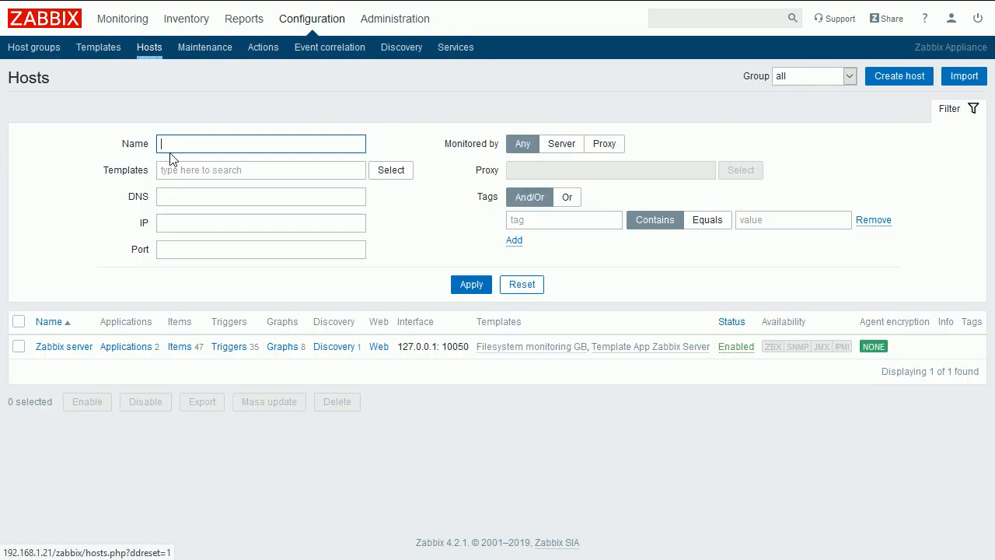
{"action": "left_click", "coordinate": [226, 350]}
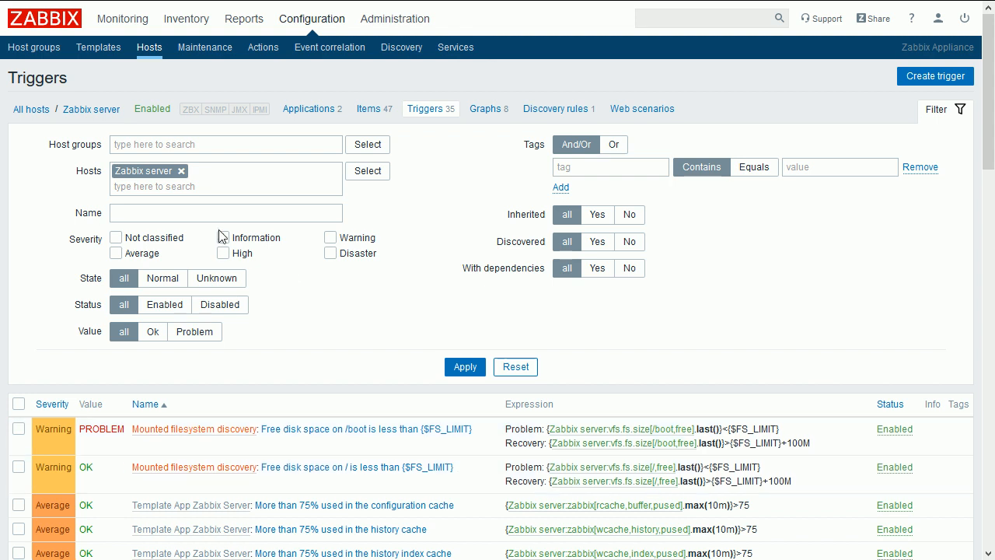
{"action": "triple_click", "coordinate": [460, 468]}
{"action": "double_click", "coordinate": [483, 422]}
{"action": "left_click", "coordinate": [483, 422]}
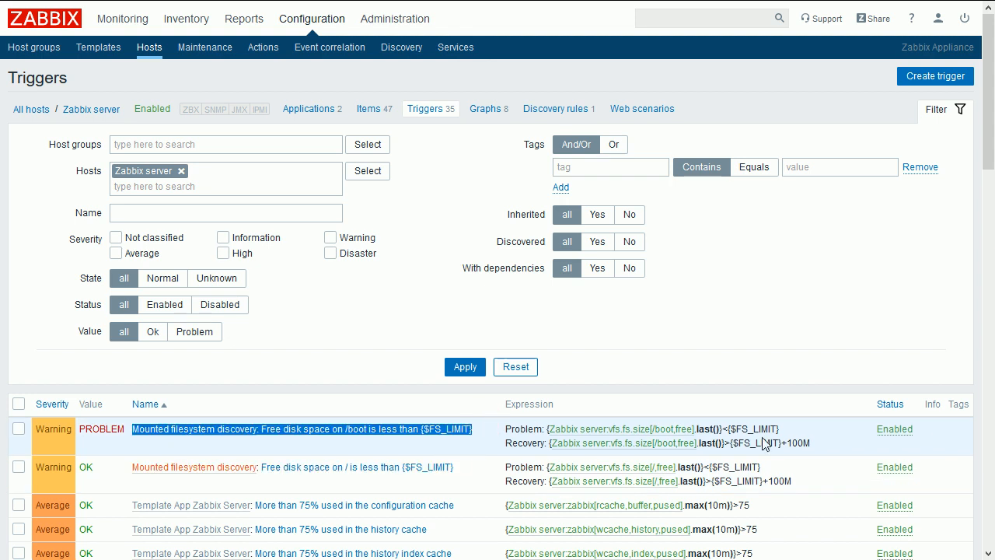
{"action": "left_click_drag", "start_coordinate": [728, 428], "coordinate": [778, 429]}
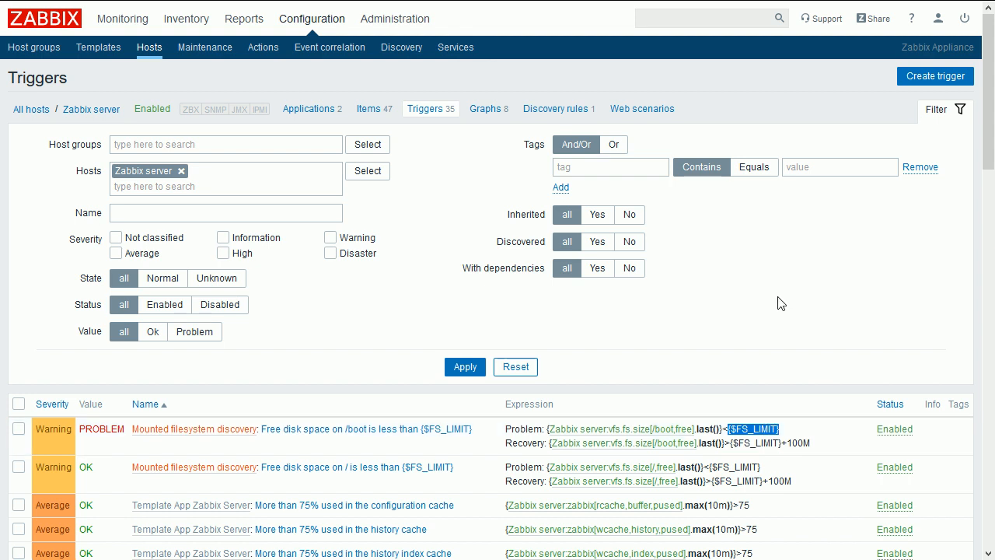
Switch to the terminal and rerun zabbix_server -R config_cache_reload to reload the server's configuration cache.
{"action": "key", "text": "alt+Tab"}
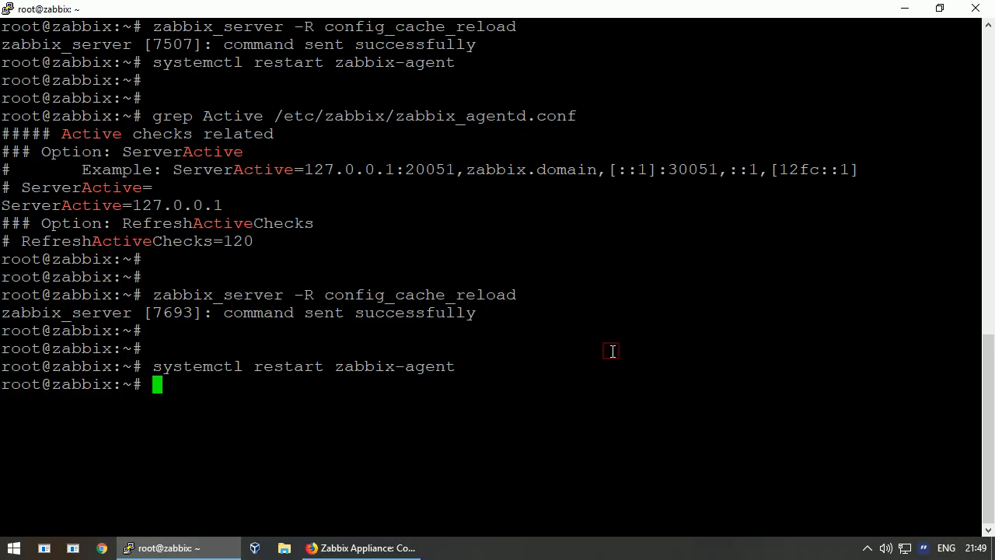
{"action": "key", "text": "Return"}
{"action": "key", "text": "Up"}
{"action": "key", "text": "Up"}
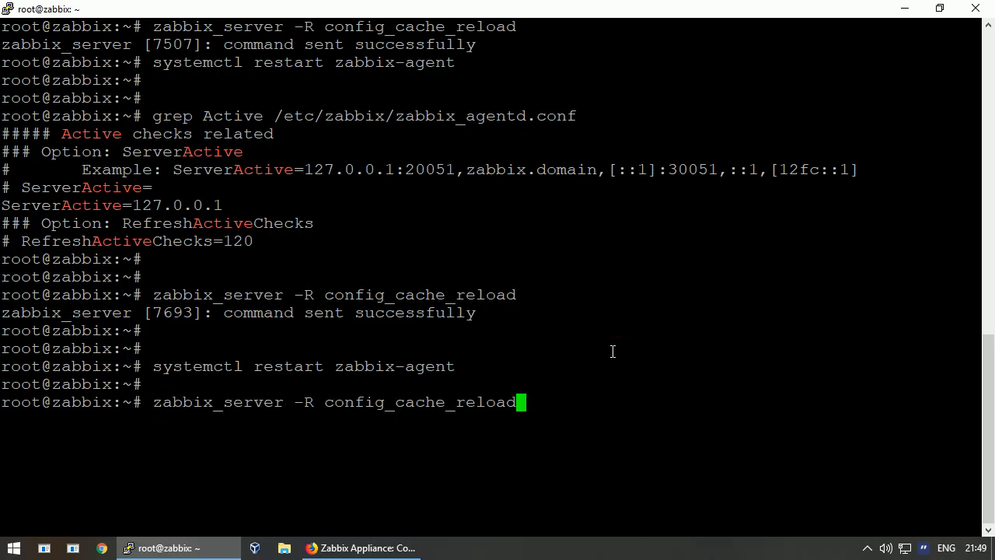
{"action": "key", "text": "Return"}
{"action": "key", "text": "Return"}
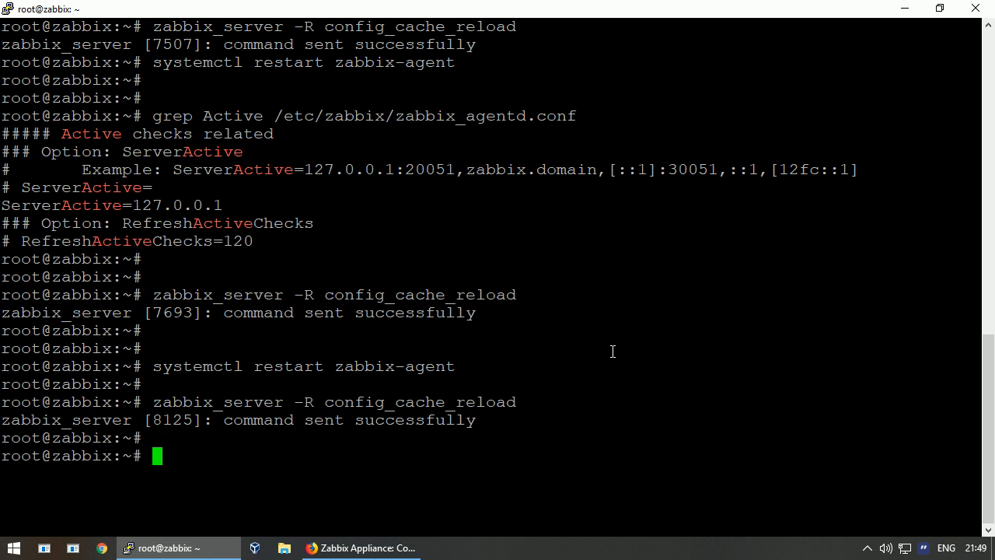
Rerun systemctl restart zabbix-agent, and return to Firefox to reload the Zabbix server host's triggers list.
{"action": "key", "text": "Return"}
{"action": "key", "text": "Up"}
{"action": "key", "text": "Up"}
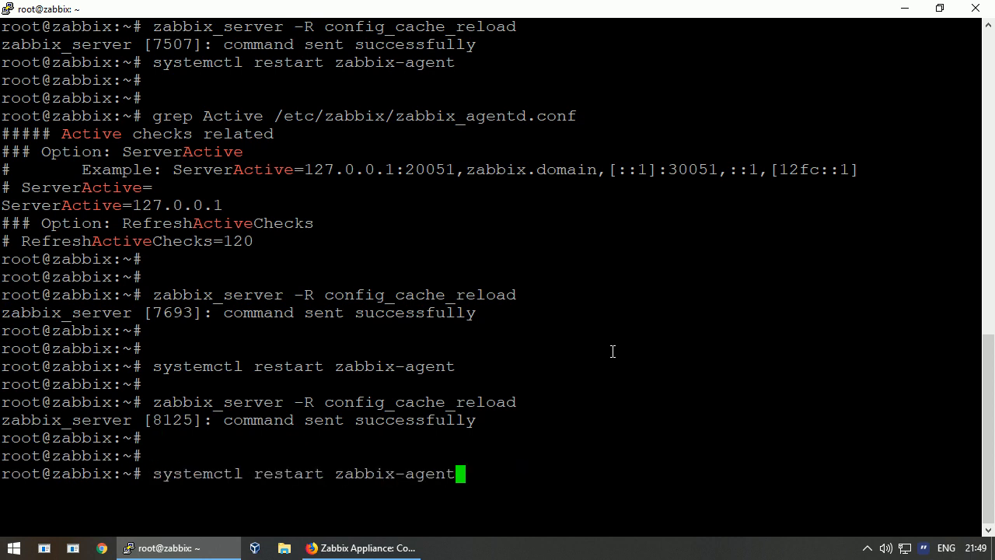
{"action": "key", "text": "Return"}
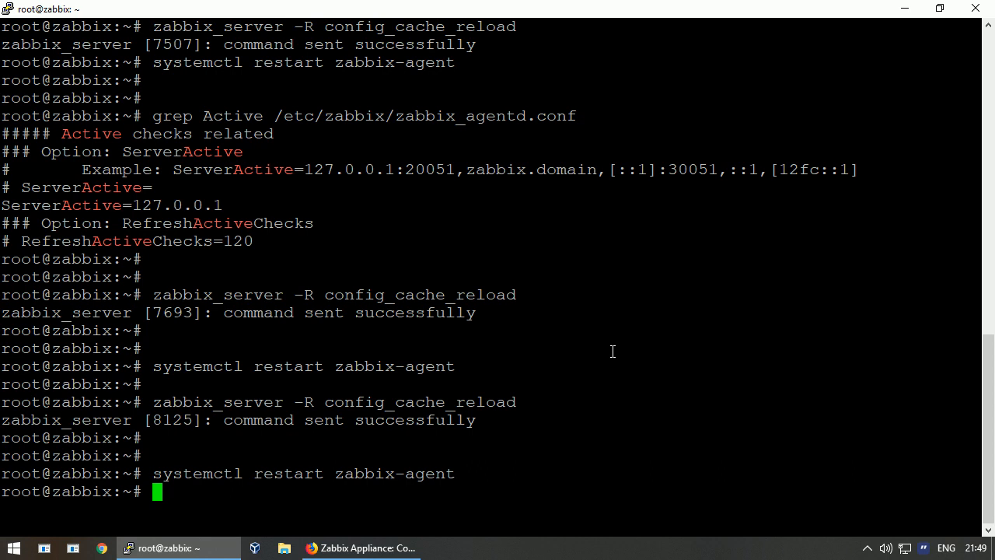
{"action": "left_click", "coordinate": [379, 546]}
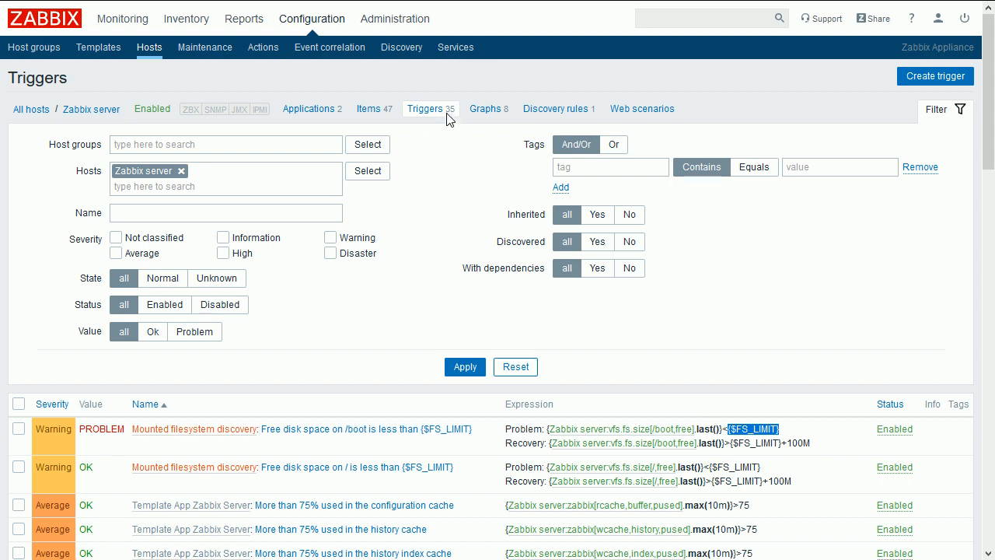
{"action": "left_click", "coordinate": [422, 114]}
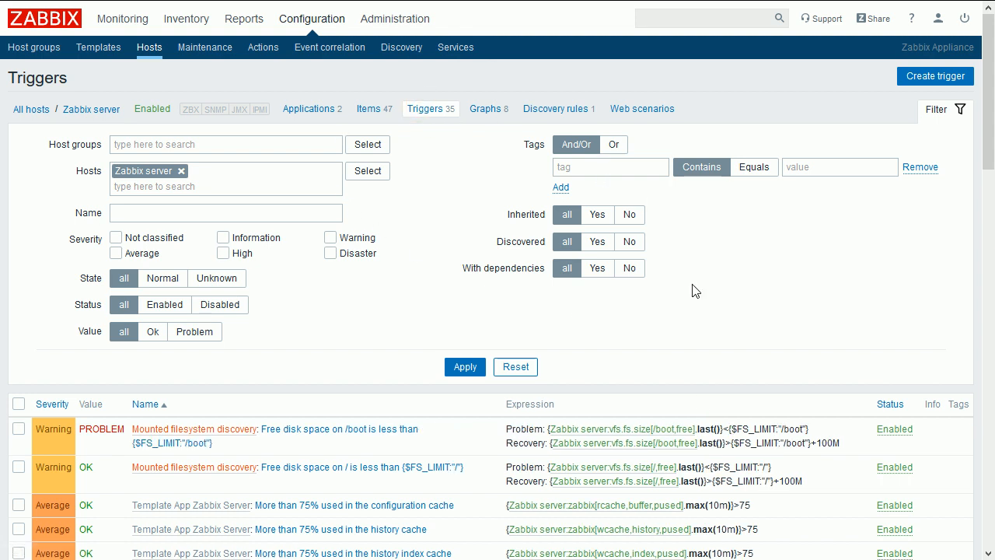
Copy {$FS_LIMIT:"/boot"} from the /boot trigger's problem expression and open the templates list.
{"action": "left_click_drag", "start_coordinate": [727, 429], "coordinate": [812, 432]}
{"action": "key", "text": "ctrl+c"}
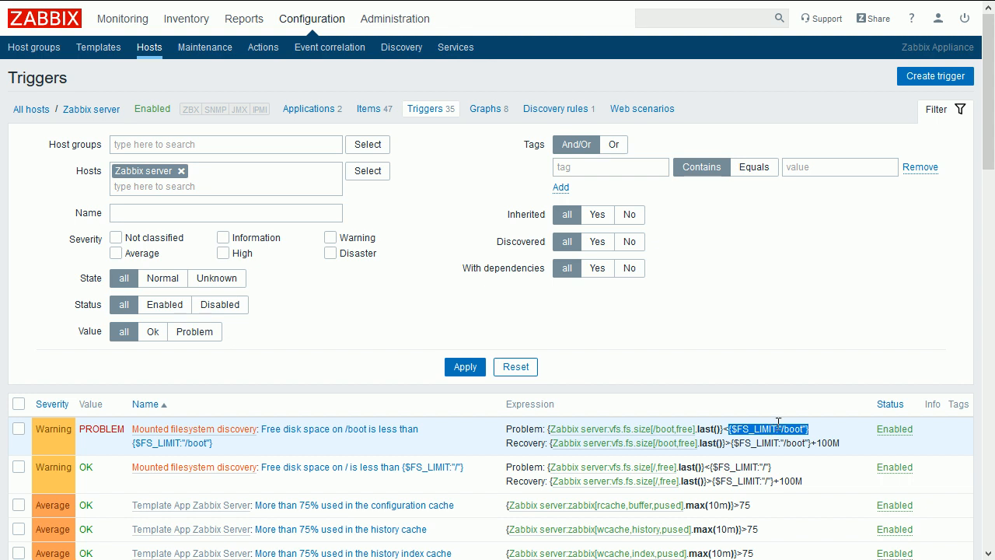
{"action": "right_click", "coordinate": [743, 431]}
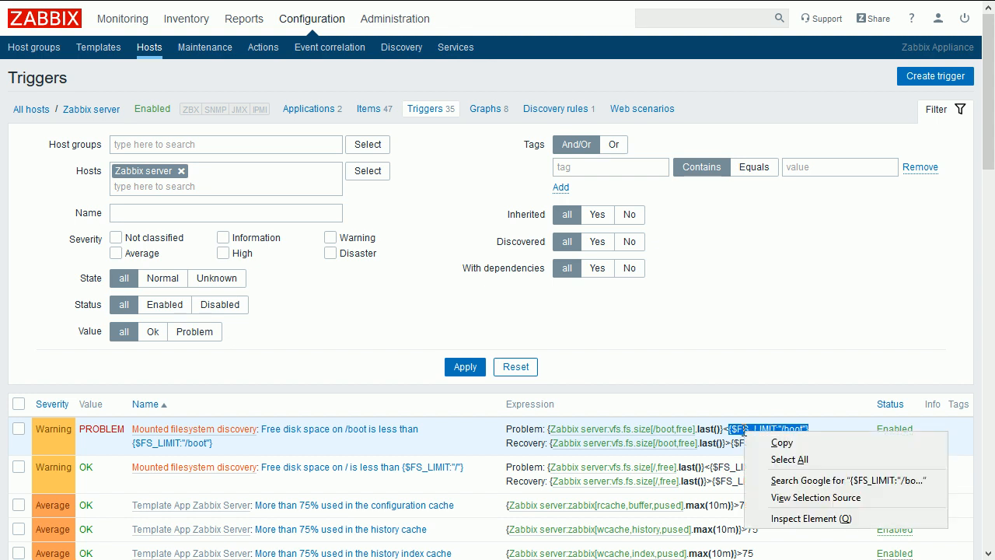
{"action": "left_click", "coordinate": [807, 442]}
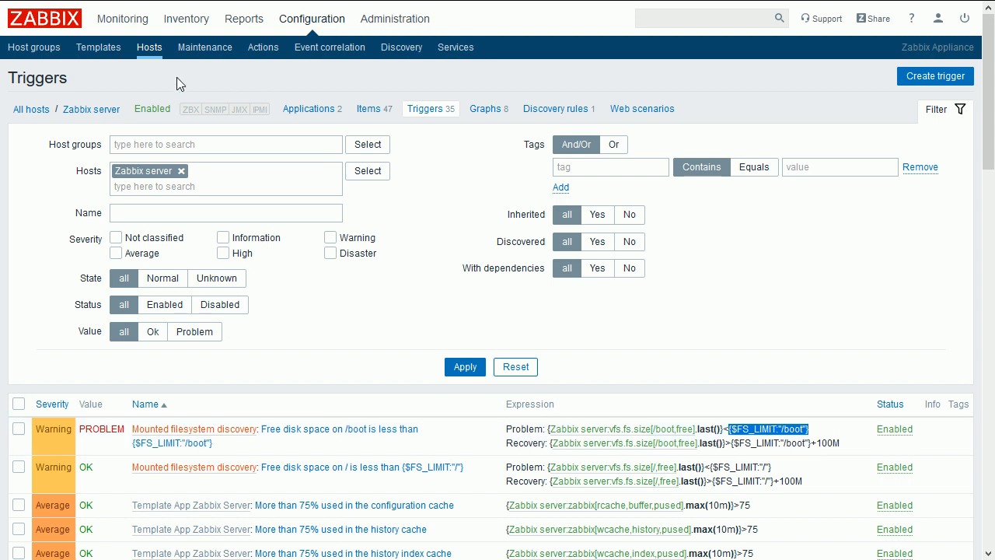
{"action": "left_click", "coordinate": [100, 52]}
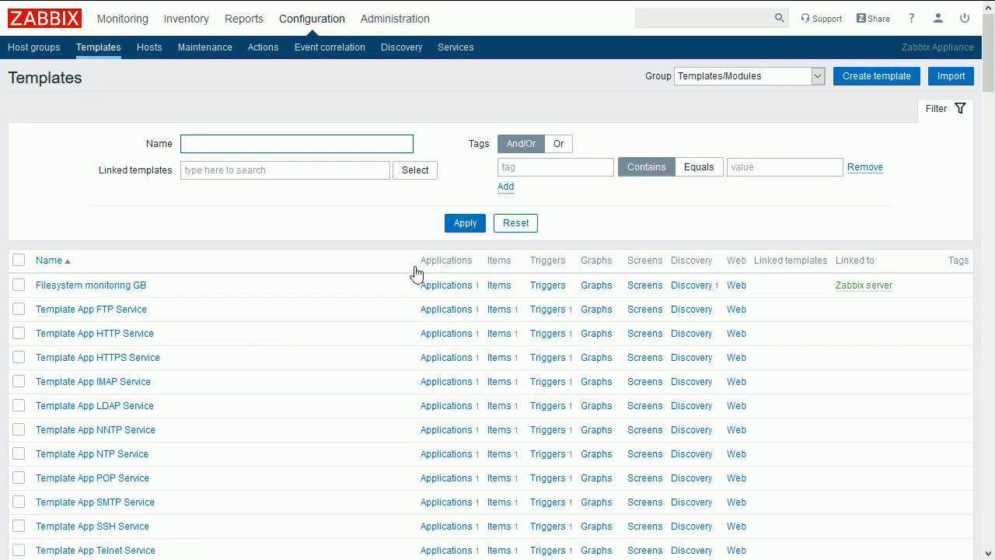
Add the macro {$FS_LIMIT:"/boot"} with value 200M to the Filesystem monitoring GB template and save the template.
{"action": "left_click", "coordinate": [115, 285]}
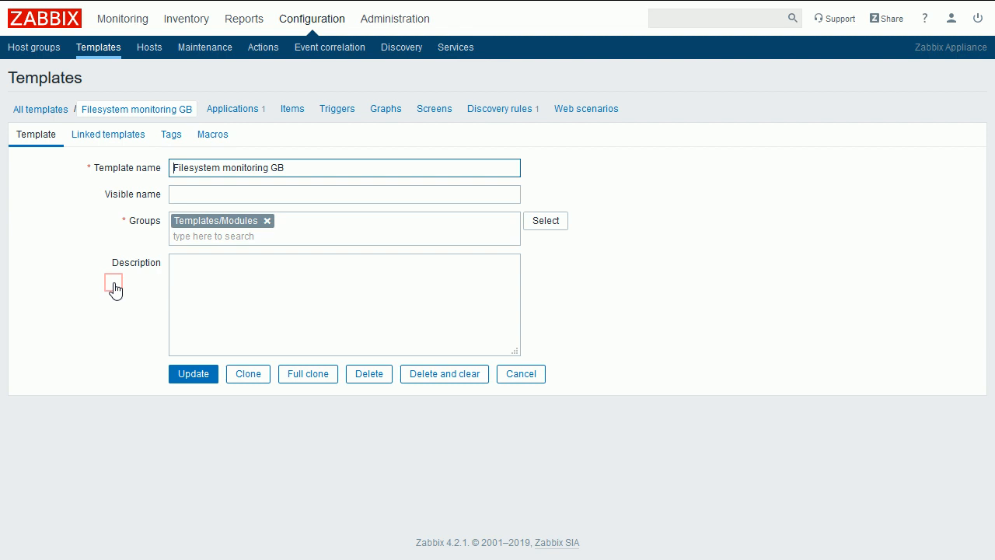
{"action": "left_click", "coordinate": [209, 138]}
{"action": "left_click", "coordinate": [176, 234]}
{"action": "left_click", "coordinate": [186, 238]}
{"action": "right_click", "coordinate": [188, 238]}
{"action": "left_click", "coordinate": [239, 305]}
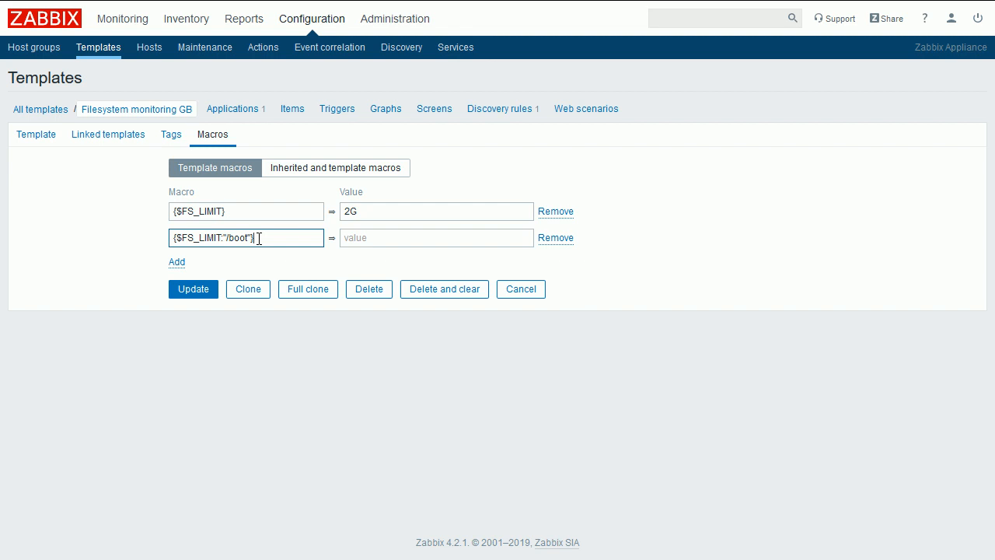
{"action": "left_click", "coordinate": [356, 238]}
{"action": "type", "text": "200M"}
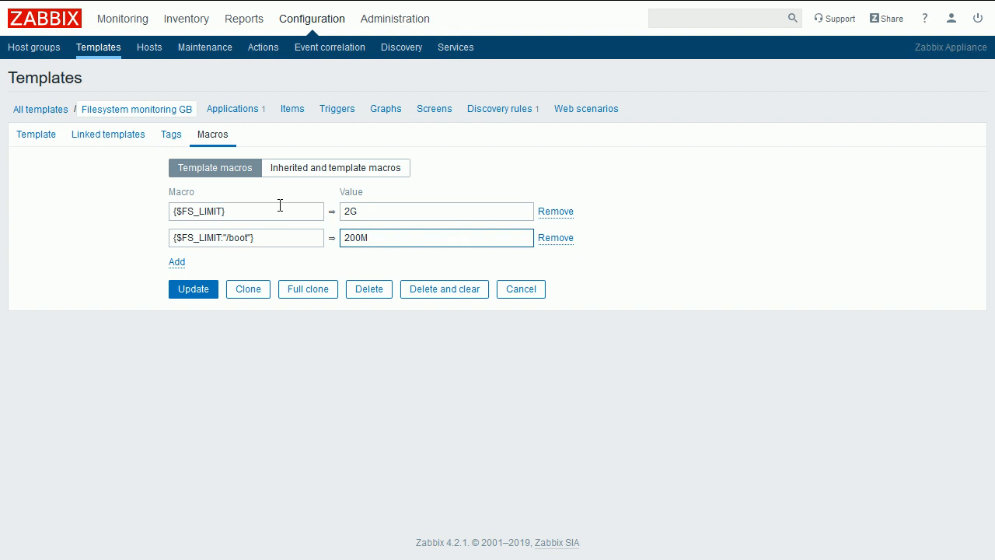
{"action": "left_click", "coordinate": [187, 293]}
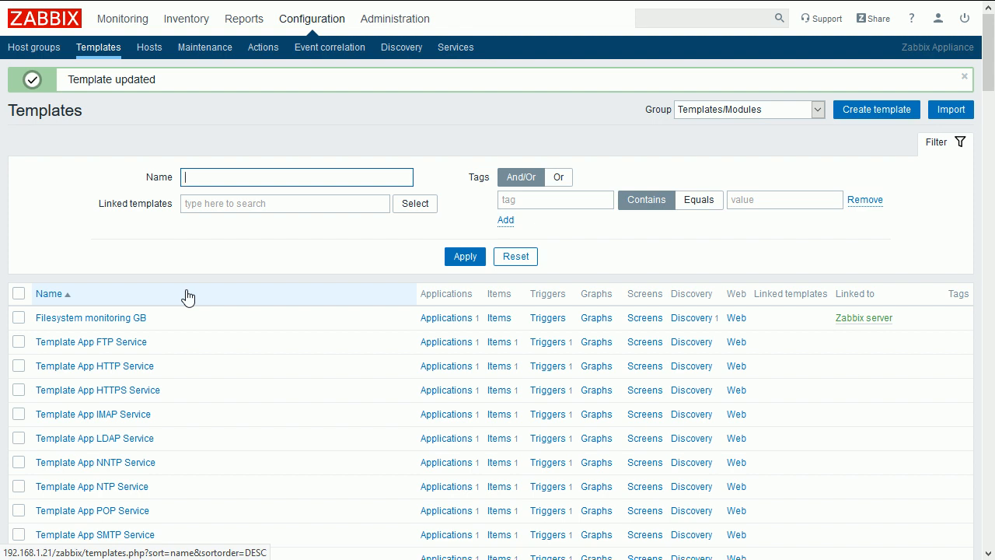
Switch to the terminal and run zabbix_server -R config_cache_reload again to apply the updated template macros.
{"action": "key", "text": "alt+Tab"}
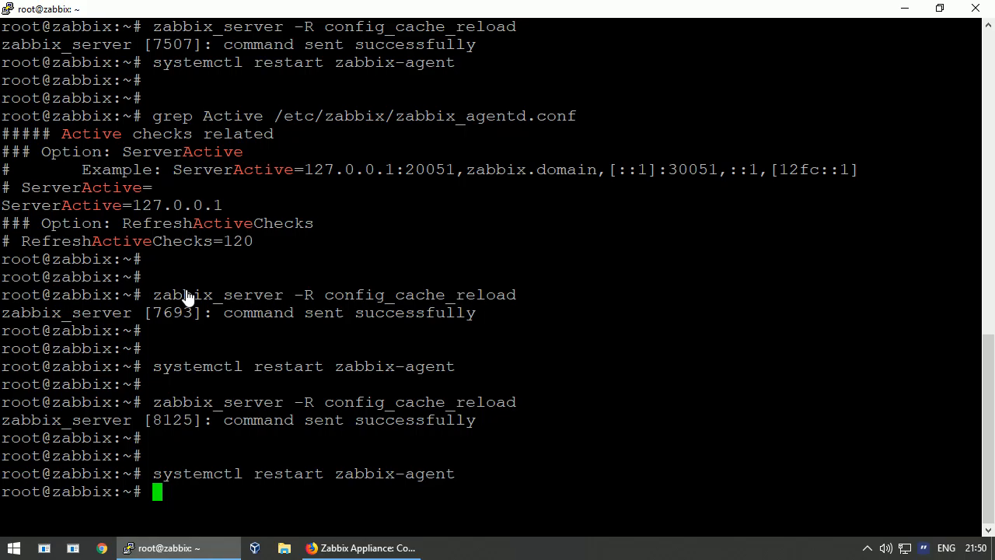
{"action": "key", "text": "Return"}
{"action": "key", "text": "Return"}
{"action": "key", "text": "Up"}
{"action": "key", "text": "Up"}
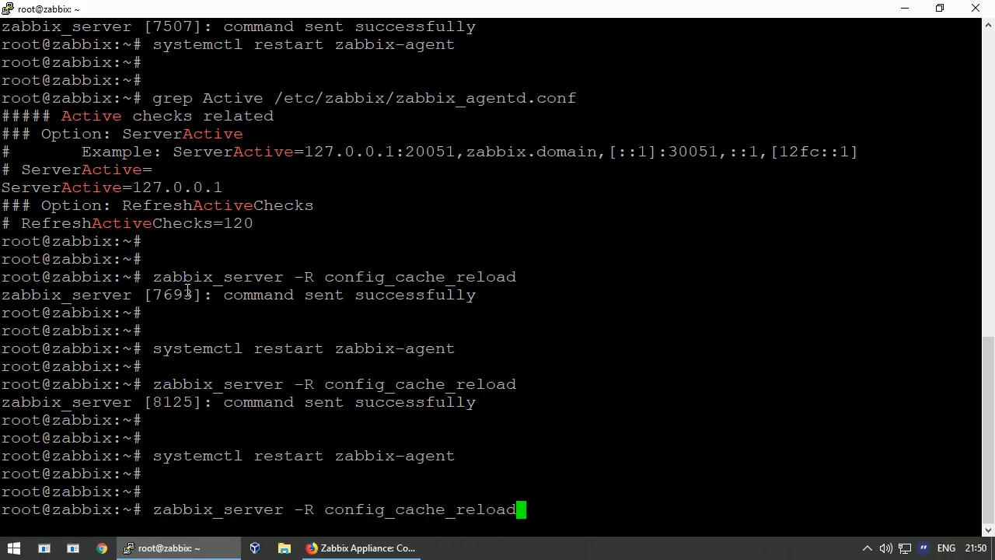
{"action": "key", "text": "Return"}
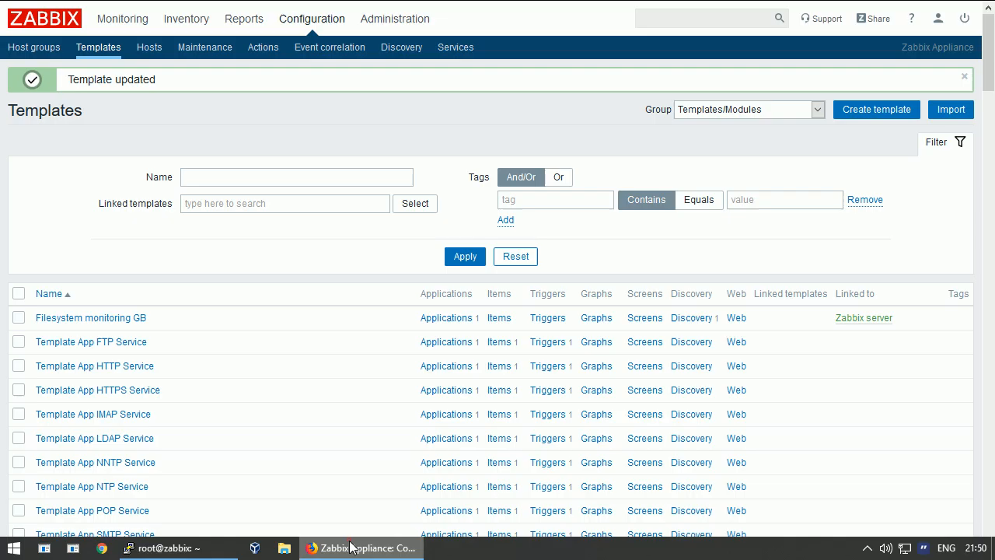
Return to Firefox and check the status and limit of the /boot free disk space problem in the monitored problems list.
{"action": "left_click", "coordinate": [353, 547]}
{"action": "mouse_move", "coordinate": [122, 21]}
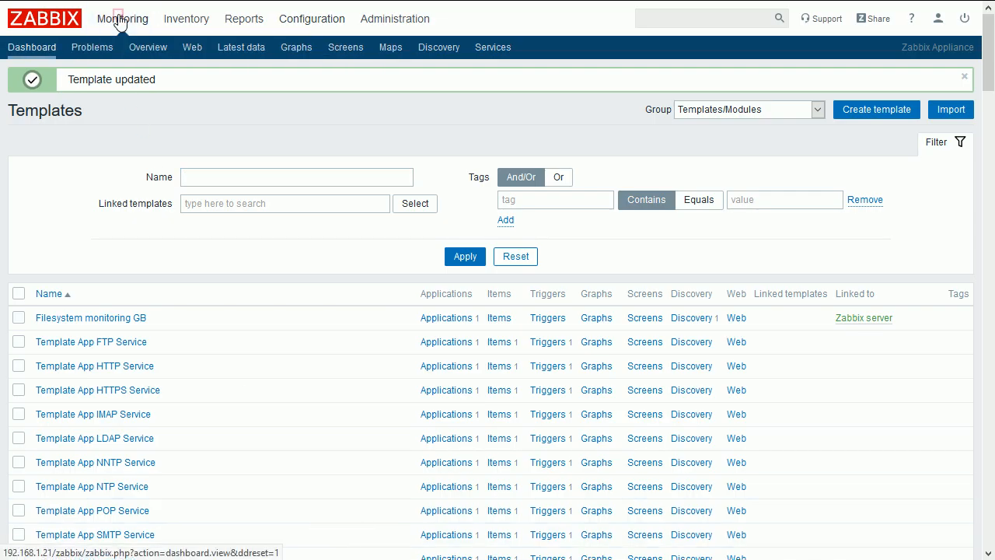
{"action": "left_click", "coordinate": [83, 52]}
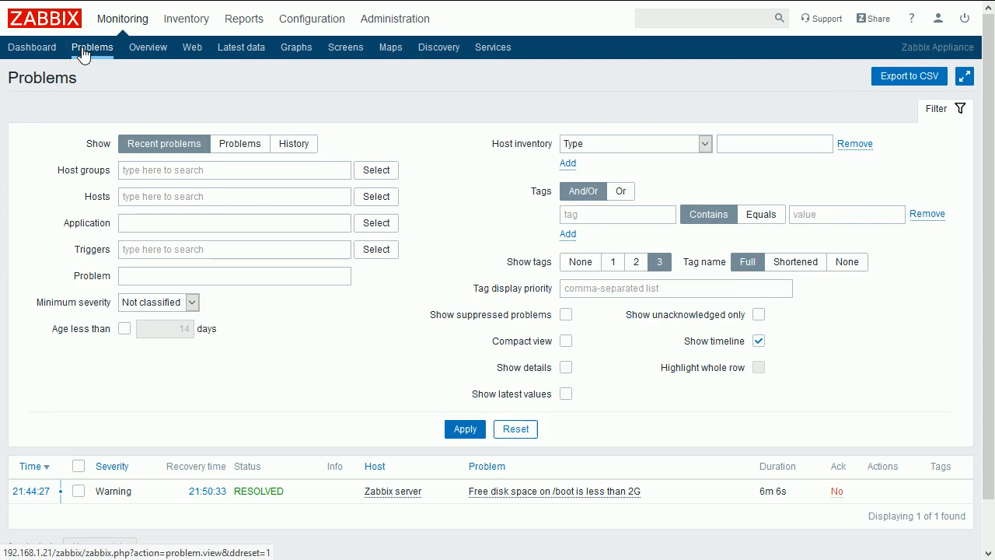
{"action": "double_click", "coordinate": [256, 491]}
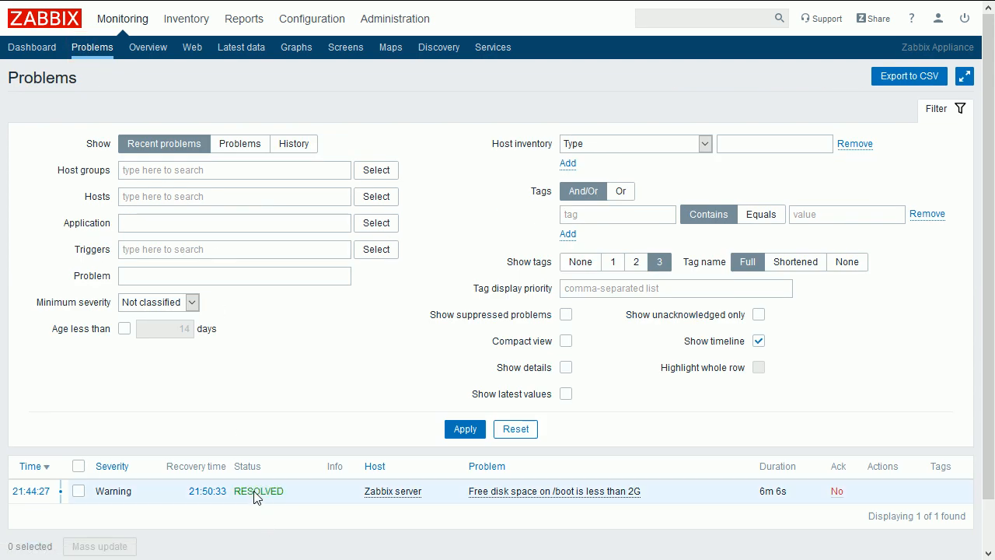
{"action": "left_click", "coordinate": [256, 491]}
{"action": "double_click", "coordinate": [256, 491]}
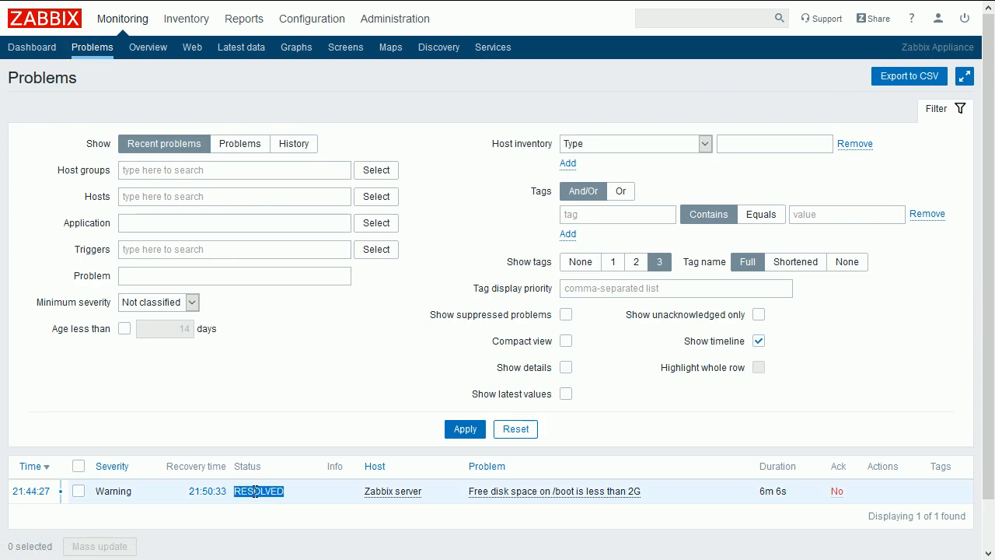
{"action": "left_click", "coordinate": [256, 491]}
{"action": "double_click", "coordinate": [256, 492]}
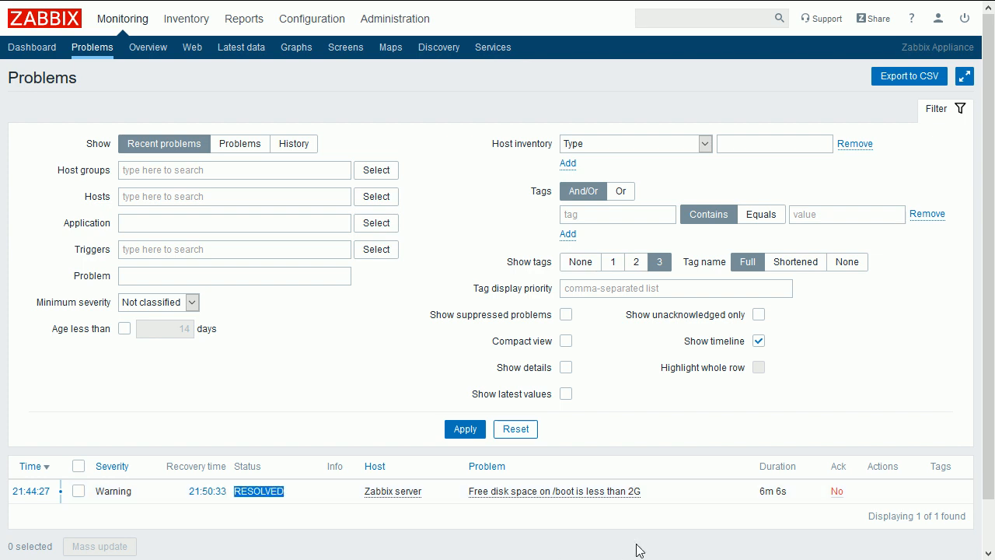
{"action": "double_click", "coordinate": [634, 491]}
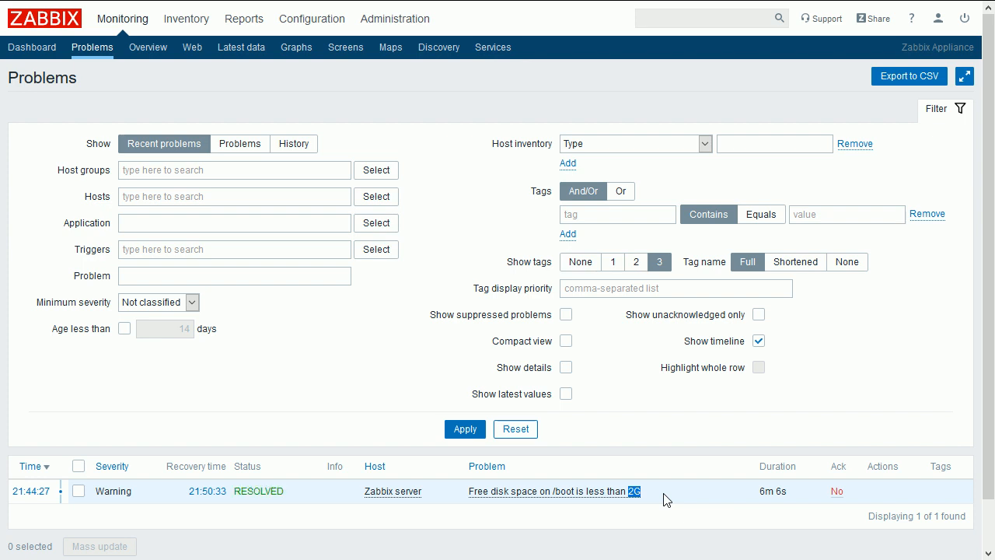
{"action": "left_click", "coordinate": [666, 499]}
Switch to the terminal, change to /boot, and create a test file with dd if=/dev/zero of=file bs=1M count=200.
{"action": "key", "text": "alt+Tab"}
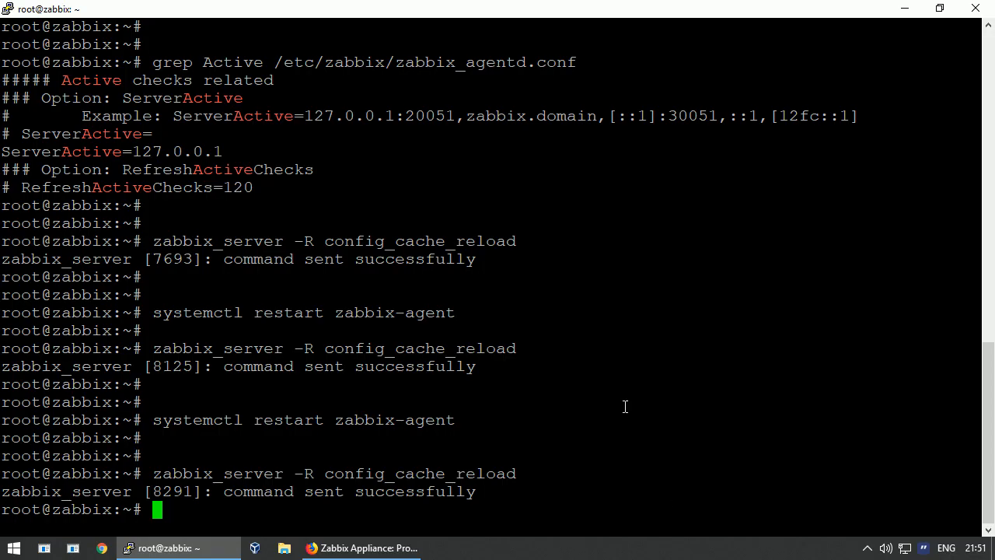
{"action": "type", "text": "cd /boot"}
{"action": "key", "text": "Return"}
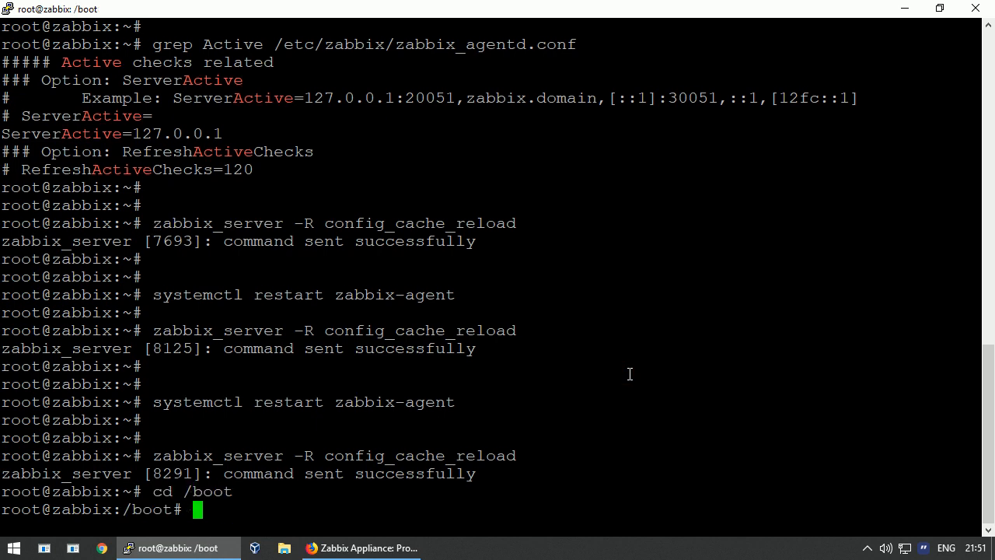
{"action": "type", "text": "i"}
{"action": "key", "text": "BackSpace"}
{"action": "type", "text": "dd if"}
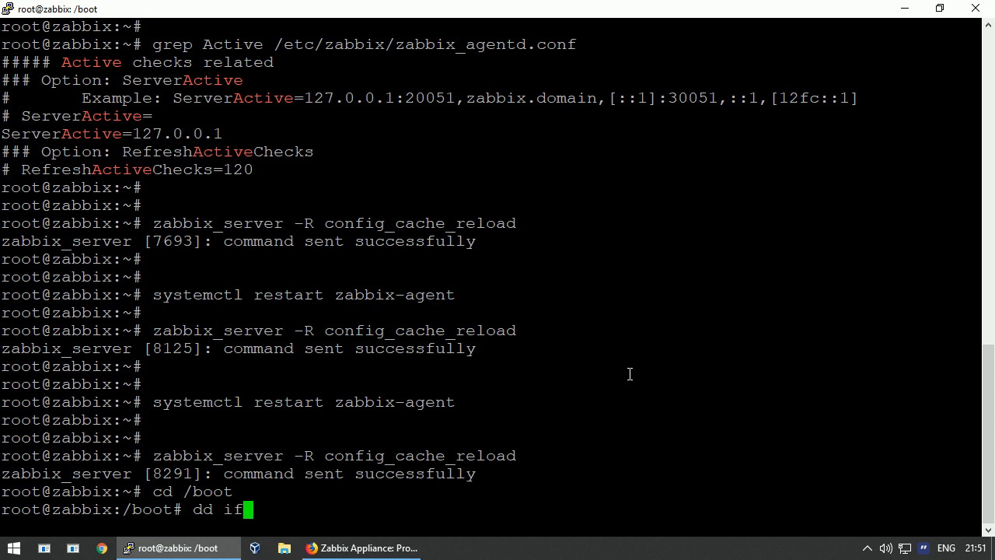
{"action": "type", "text": "=/dev/zero of=file bs=1M count=200"}
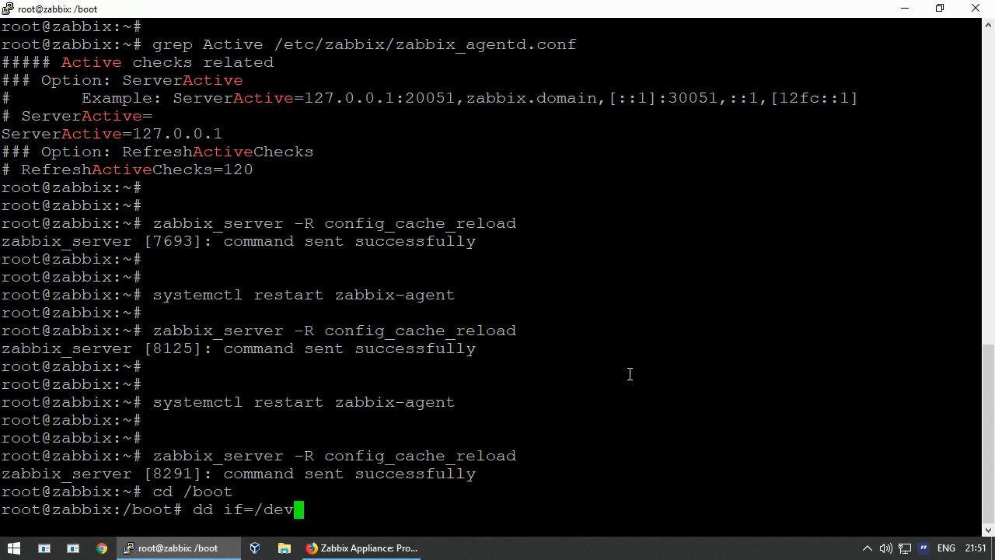
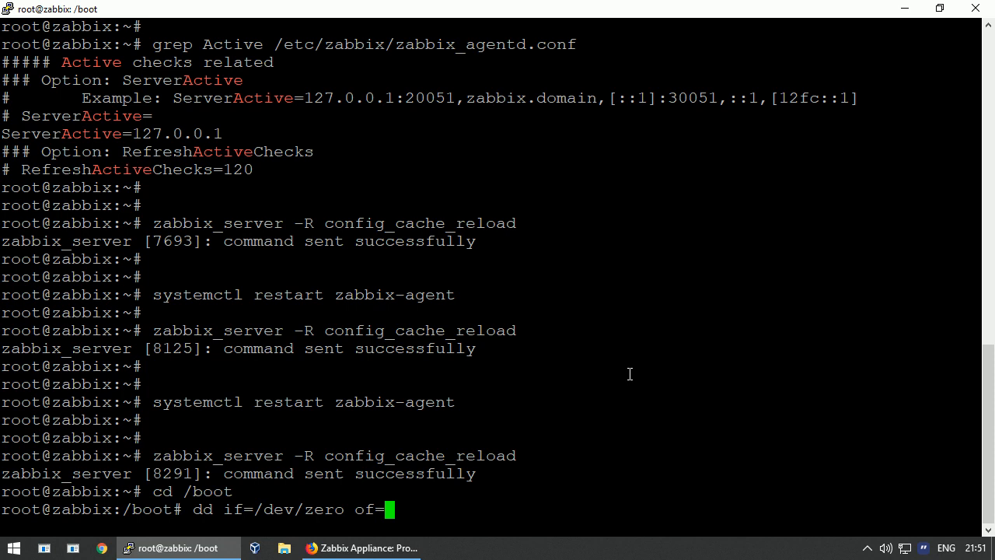
{"action": "type", "text": "f=file"}
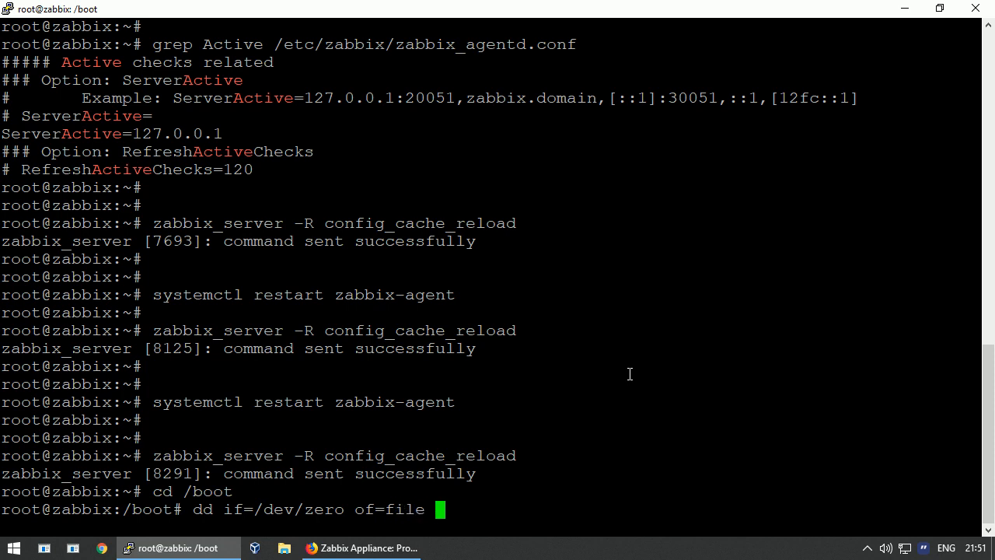
{"action": "type", "text": " bs=1M count"}
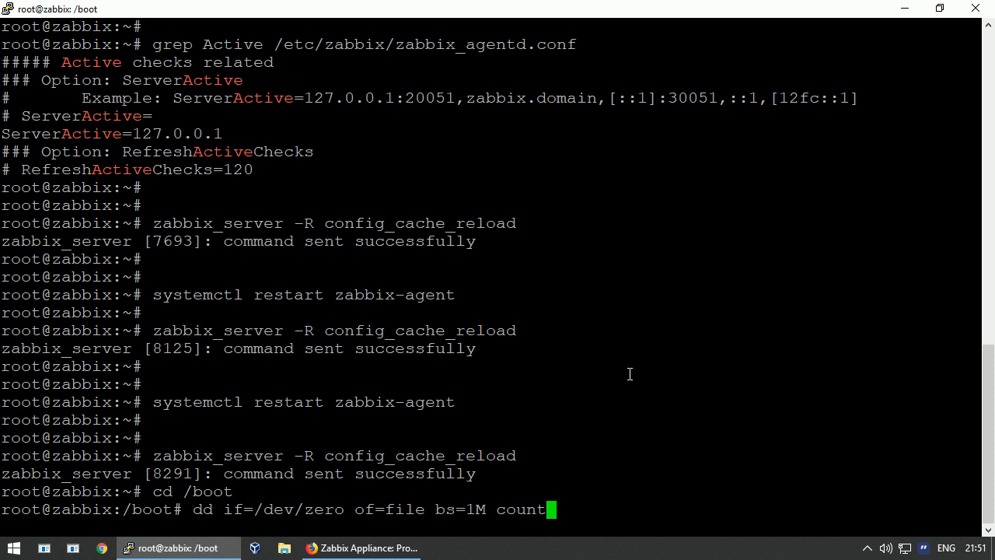
{"action": "type", "text": "=200"}
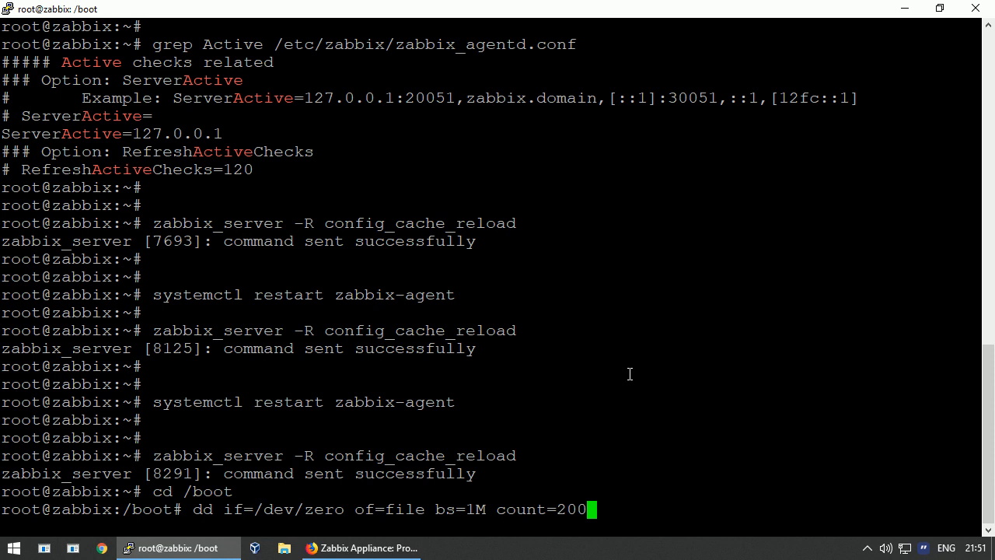
{"action": "key", "text": "Return"}
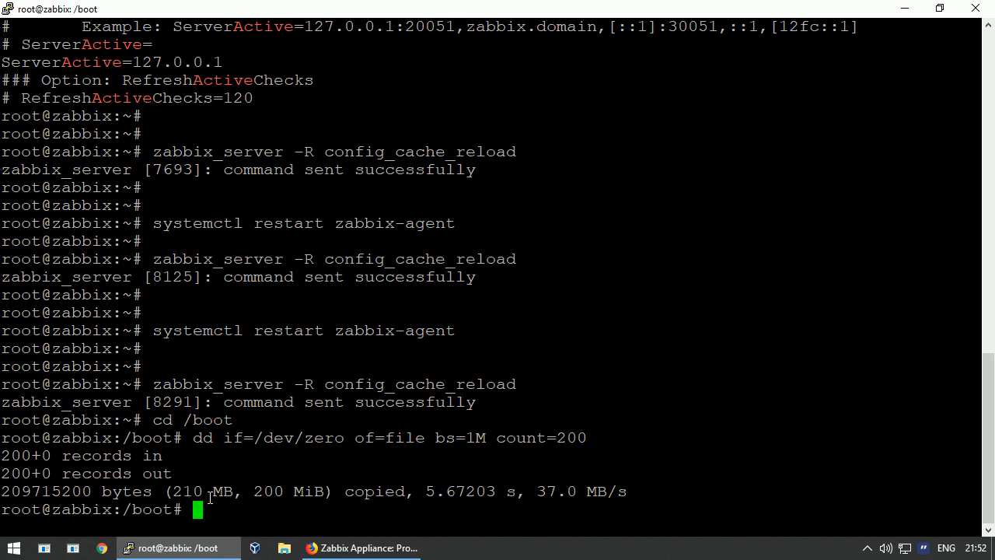
Run df -h and check the available space on the /boot filesystem.
{"action": "type", "text": "df -h"}
{"action": "key", "text": "Return"}
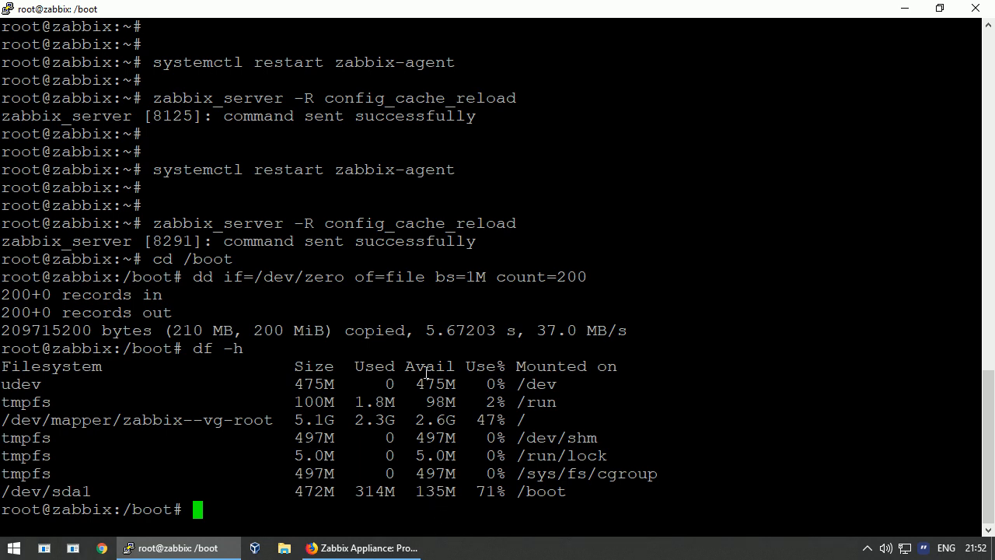
{"action": "double_click", "coordinate": [432, 490]}
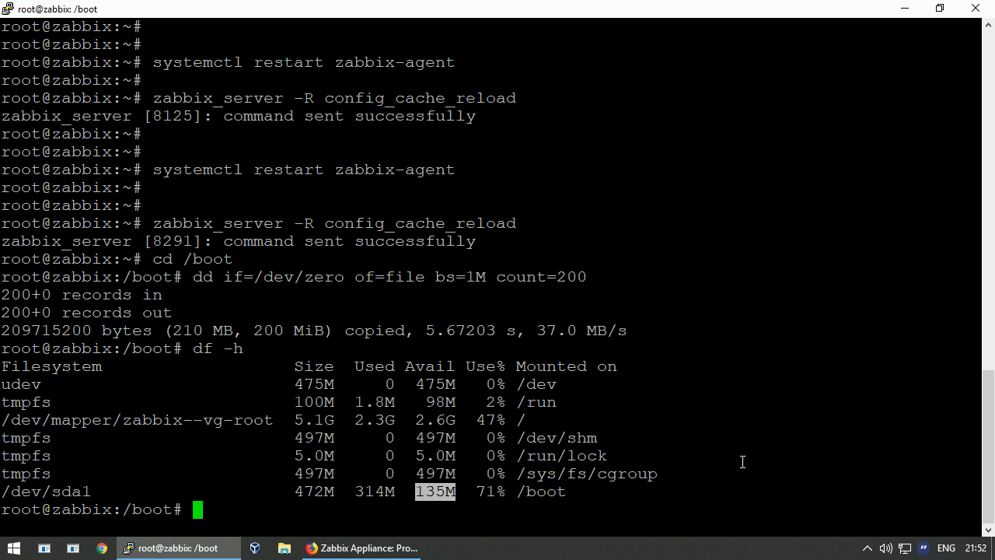
Return to the Firefox problems list and inspect the duration and limit of the newest /boot free disk space problem.
{"action": "left_click", "coordinate": [324, 547]}
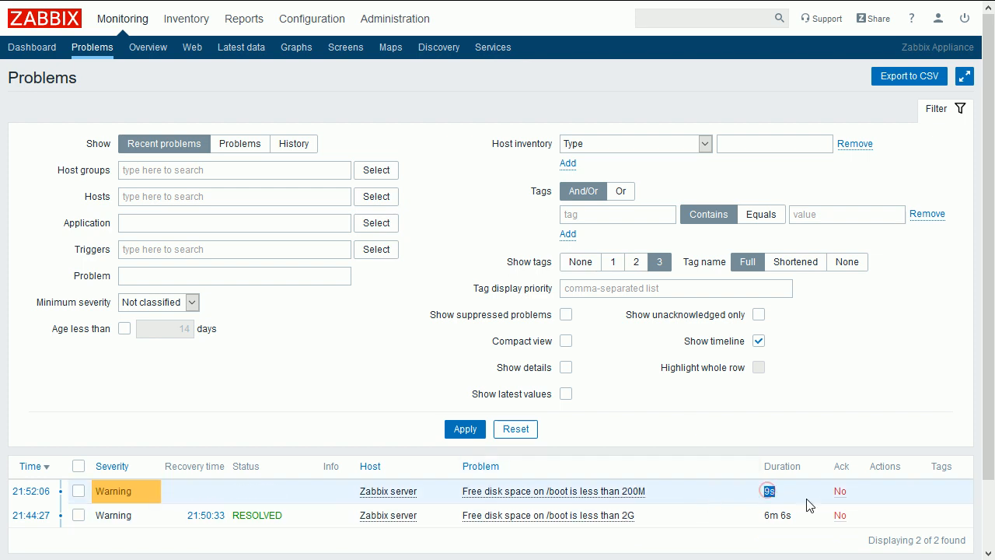
{"action": "double_click", "coordinate": [768, 491]}
{"action": "left_click_drag", "start_coordinate": [650, 491], "coordinate": [623, 493]}
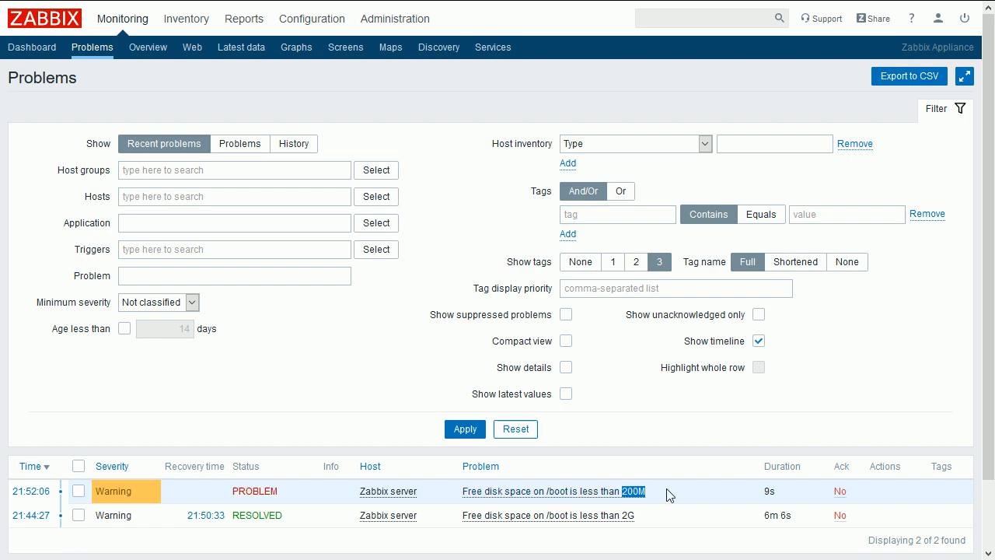